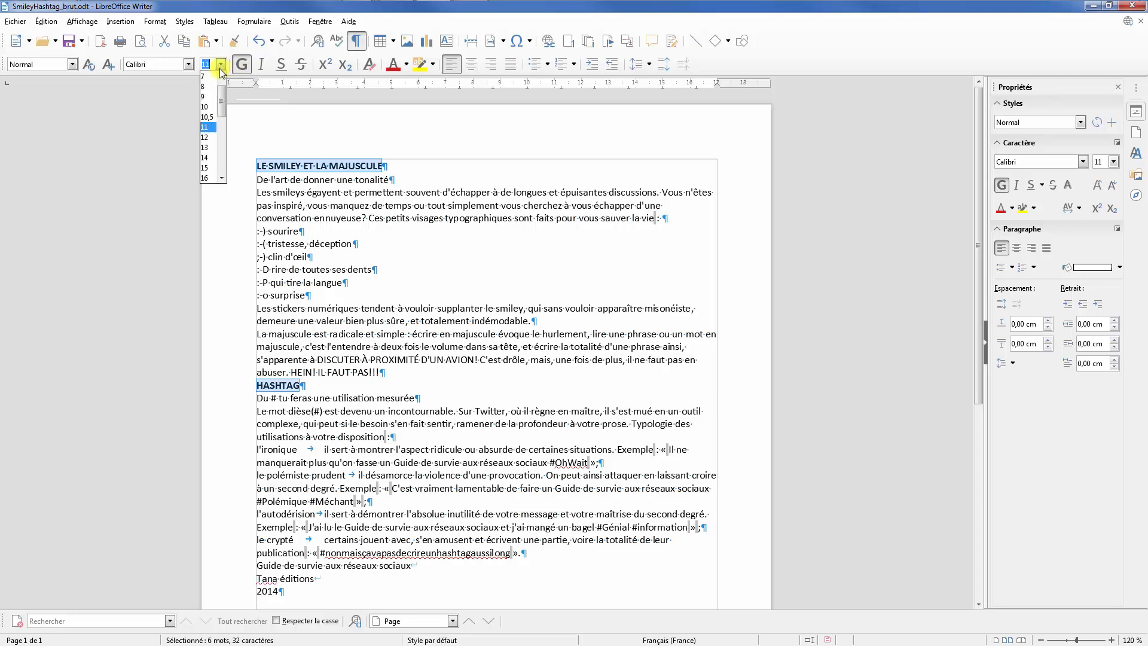
# Set the selected titles LE SMILEY ET LA MAJUSCULE and HASHTAG to 16 pt and centre them
pyautogui.click(206, 177)
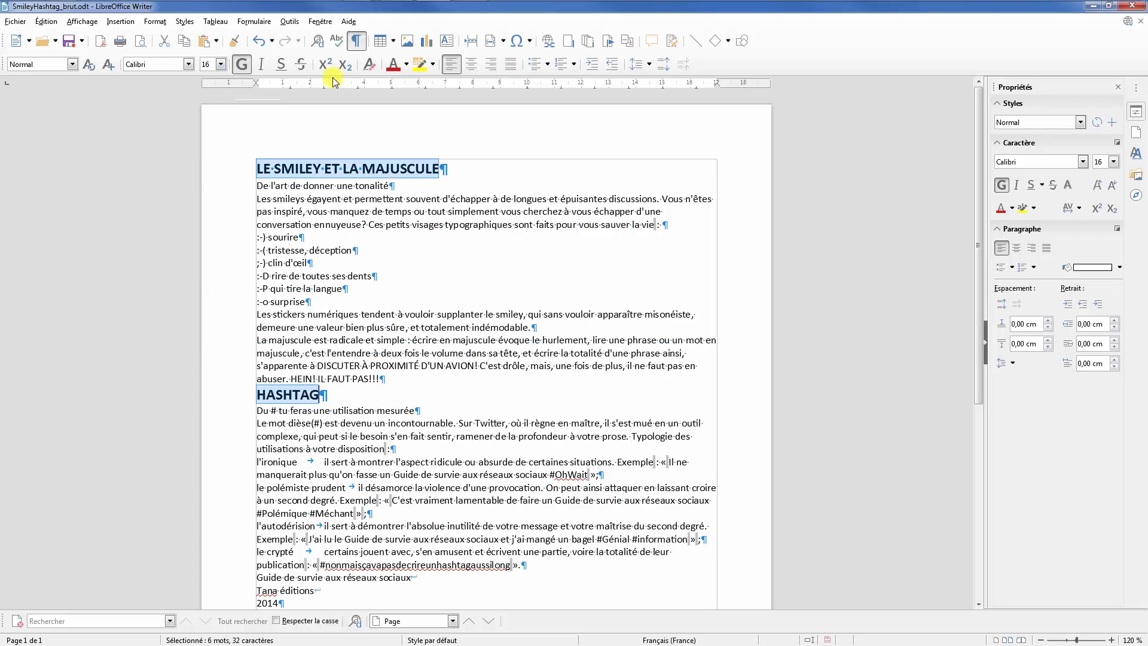
pyautogui.click(472, 66)
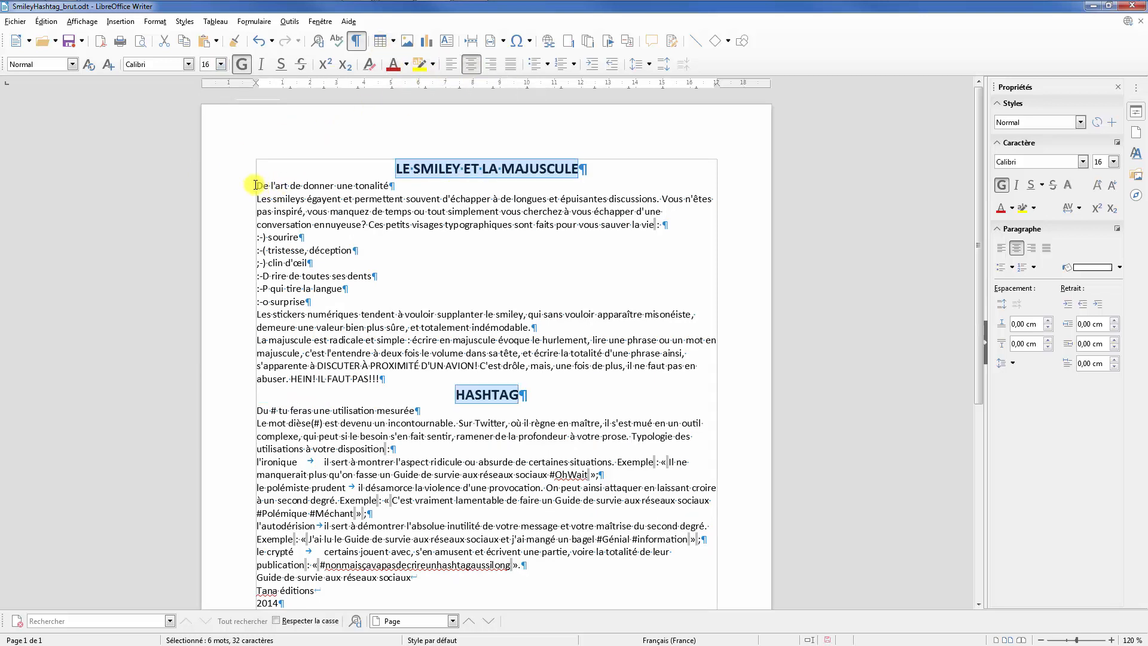
# Make the subtitles "De l'art de donner une tonalité" and "Du # tu feras une utilisation mesurée" bold and italic
pyautogui.click(290, 186)
pyautogui.tripleClick(339, 183)
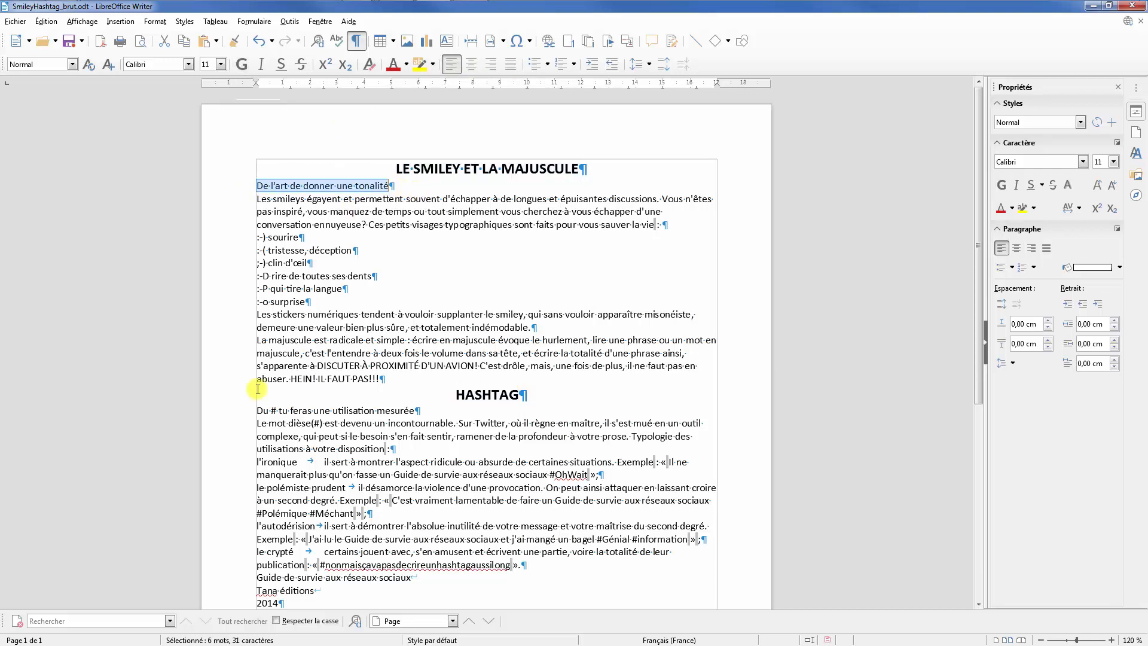
pyautogui.moveTo(256, 410); pyautogui.dragTo(432, 410)
pyautogui.click(243, 65)
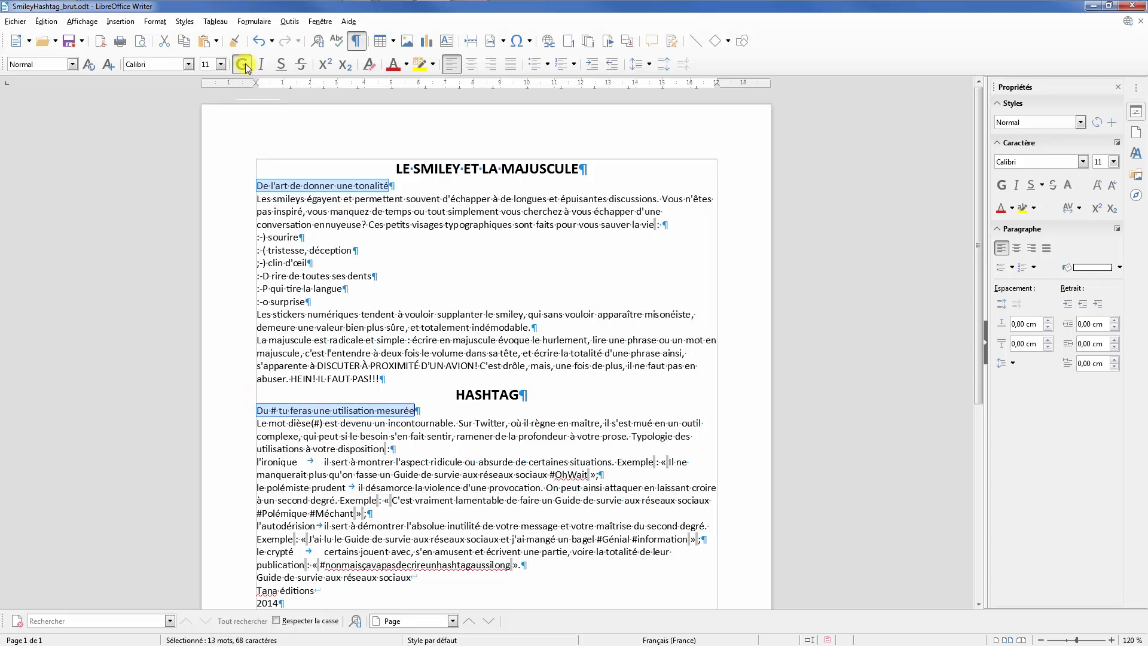
pyautogui.click(261, 66)
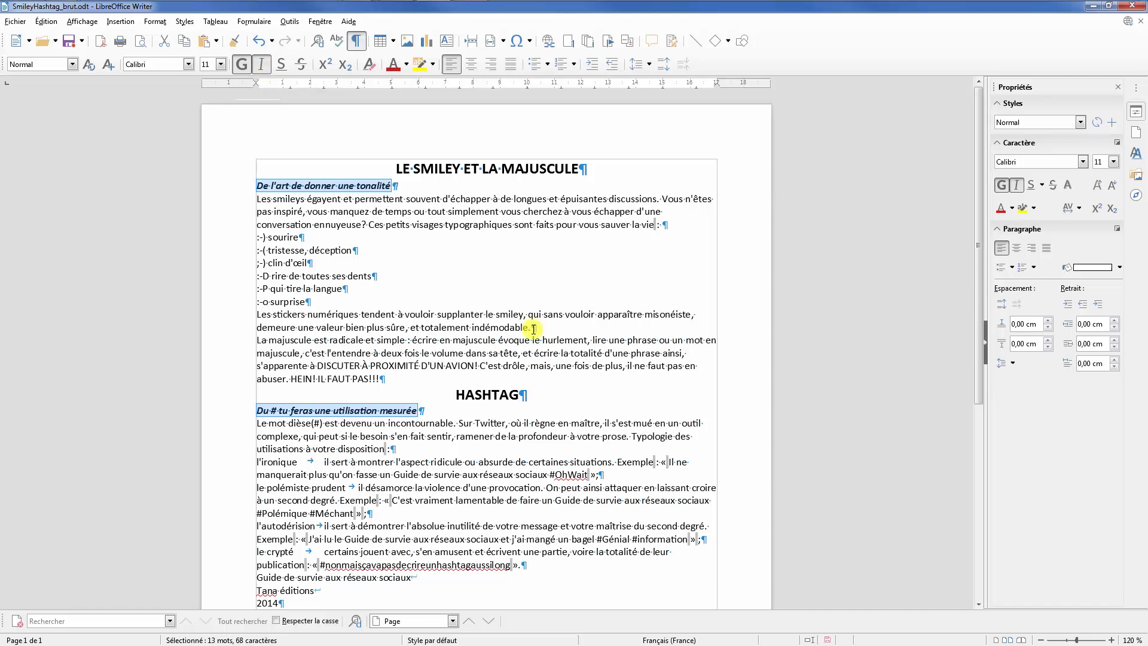
pyautogui.click(497, 333)
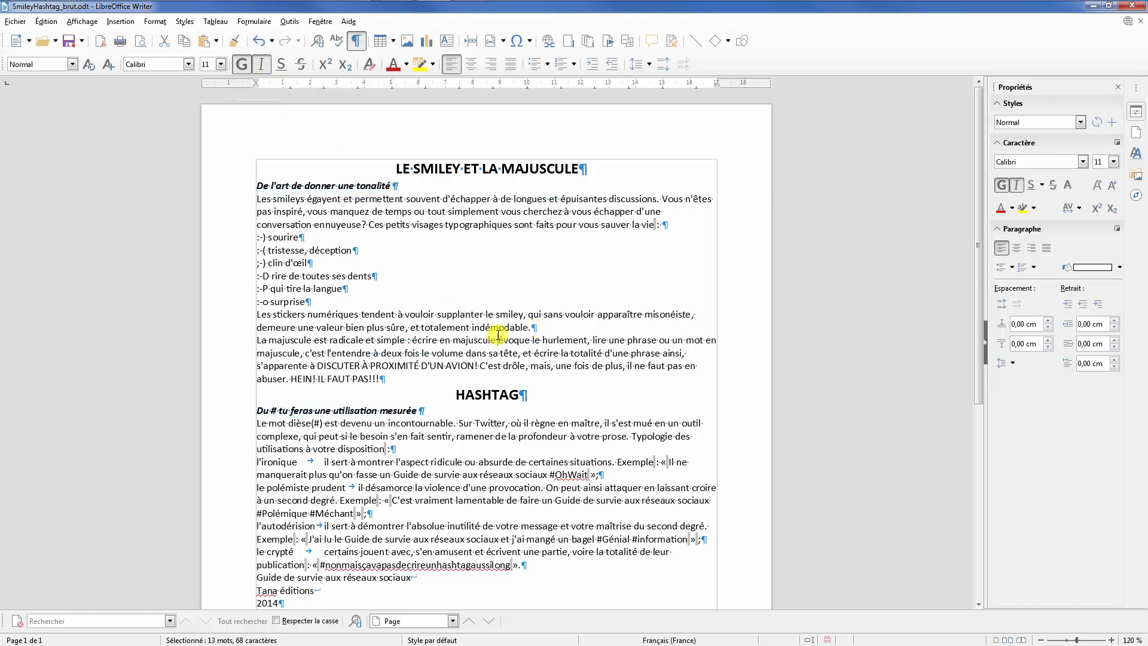
# Italicize the three closing source lines, from "Guide de survie aux réseaux sociaux" to "2014"
pyautogui.scroll(-5, 418, 346)
pyautogui.moveTo(257, 398); pyautogui.dragTo(302, 428)
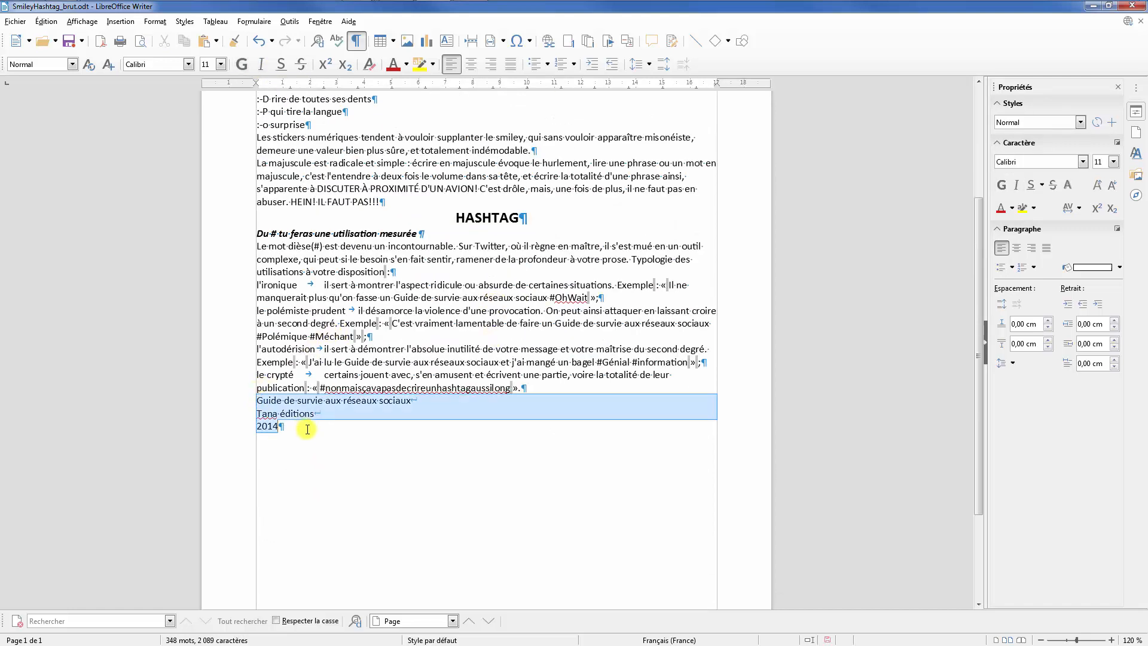
pyautogui.click(261, 64)
pyautogui.click(268, 401)
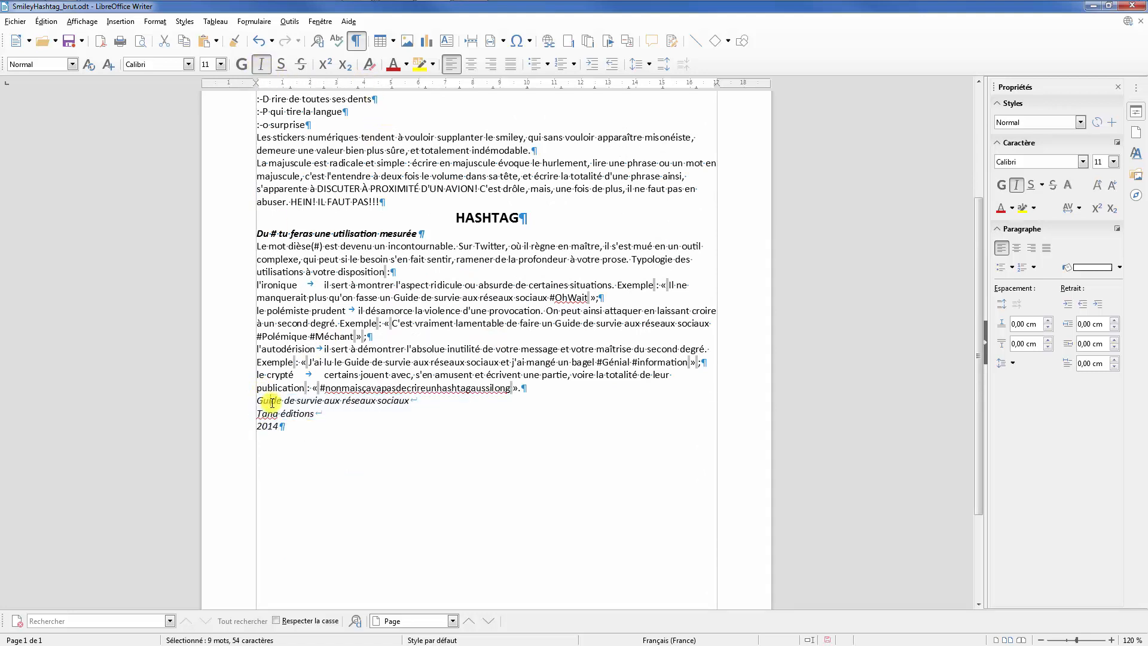
# Justify the body text of both sections, leaving out the titles, subtitles and source lines
pyautogui.scroll(5, 272, 403)
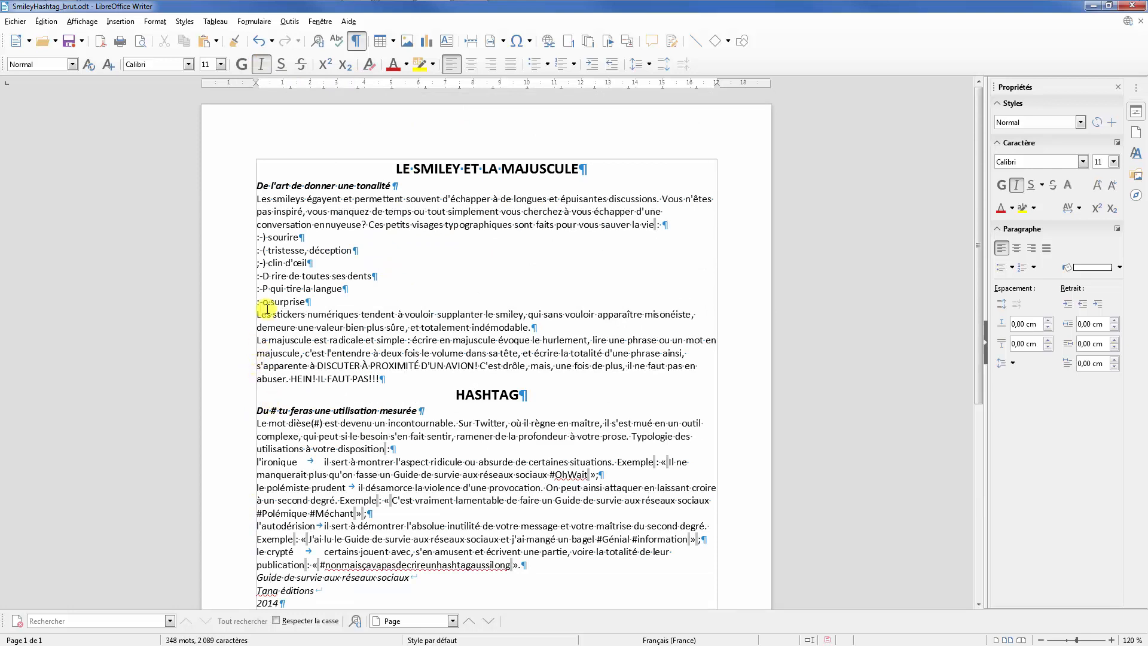
pyautogui.moveTo(257, 199); pyautogui.dragTo(411, 379)
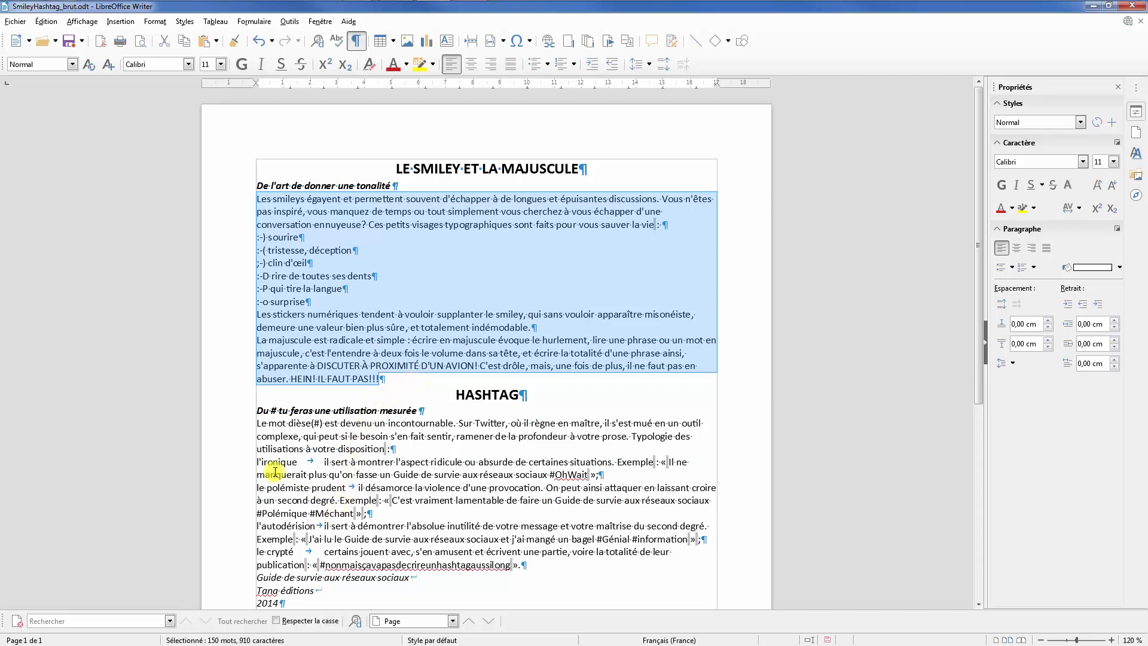
pyautogui.keyDown('ctrl'); pyautogui.moveTo(257, 424); pyautogui.dragTo(552, 567); pyautogui.keyUp('ctrl')
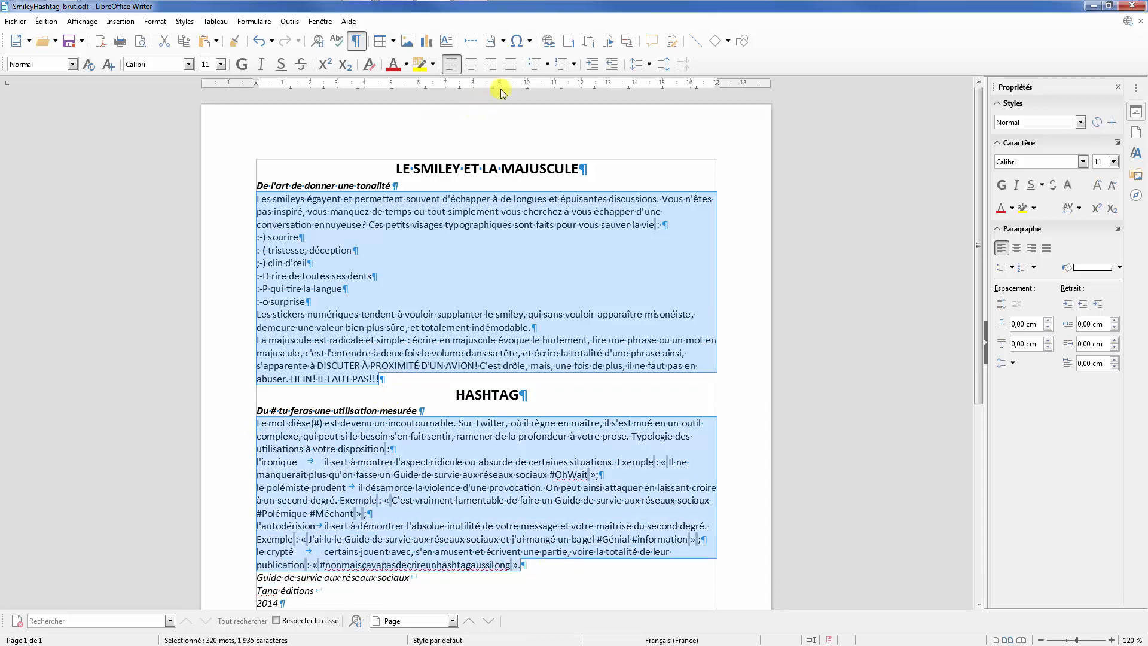
pyautogui.click(511, 64)
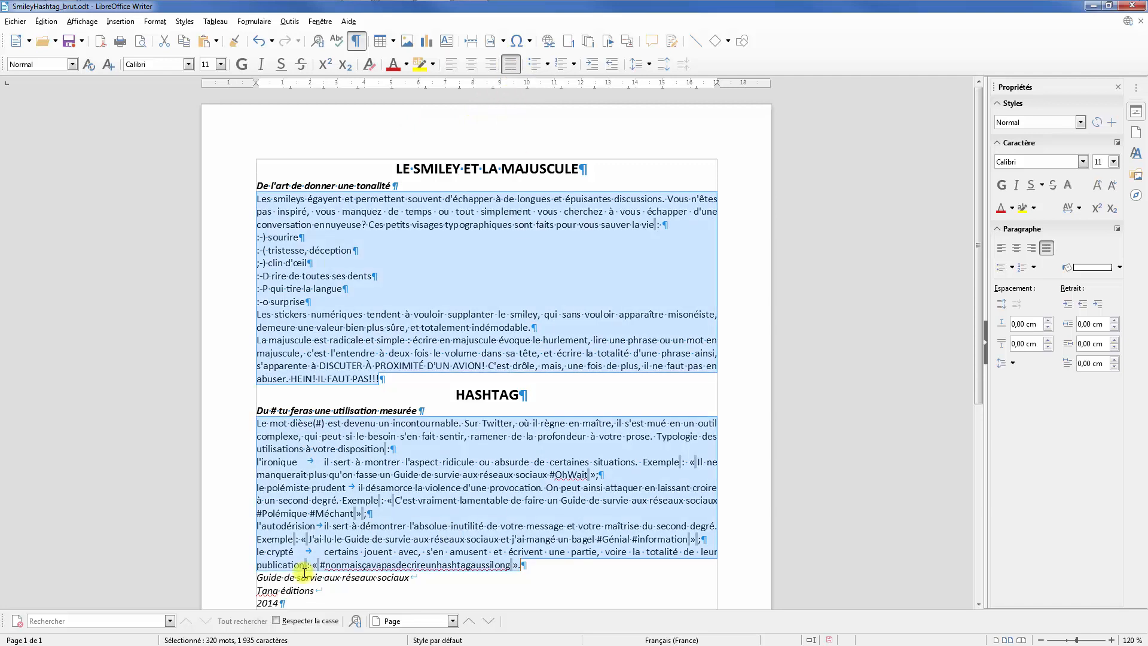
# Centre the closing source paragraph and give it an 8 cm left indent
pyautogui.click(278, 590)
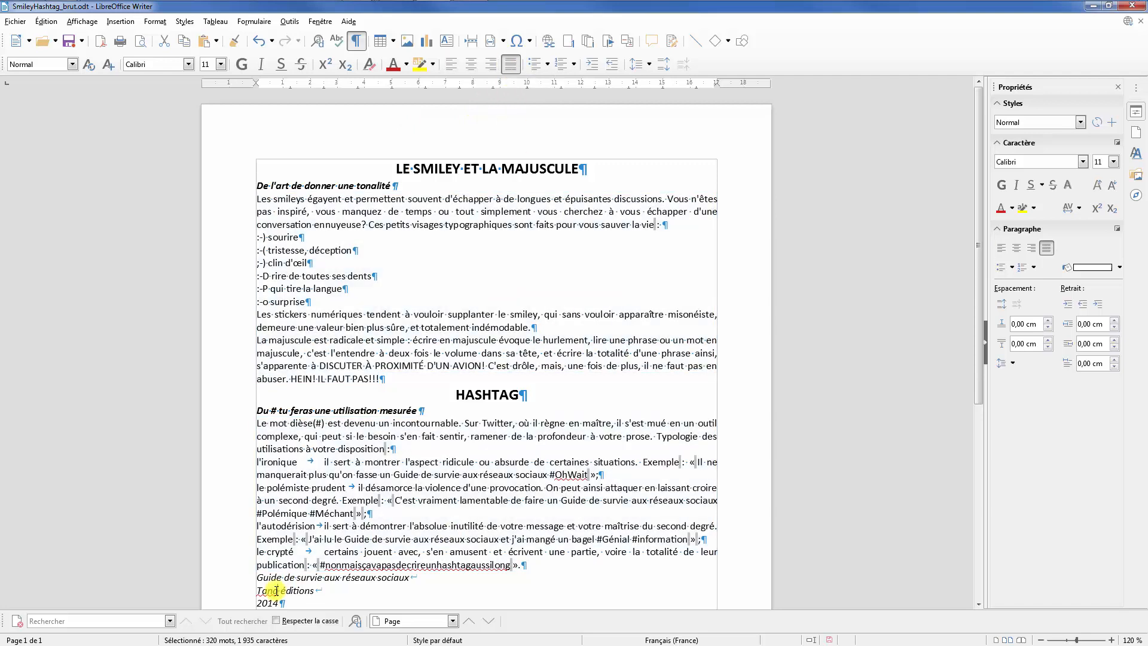
pyautogui.click(471, 64)
pyautogui.scroll(-3, 572, 429)
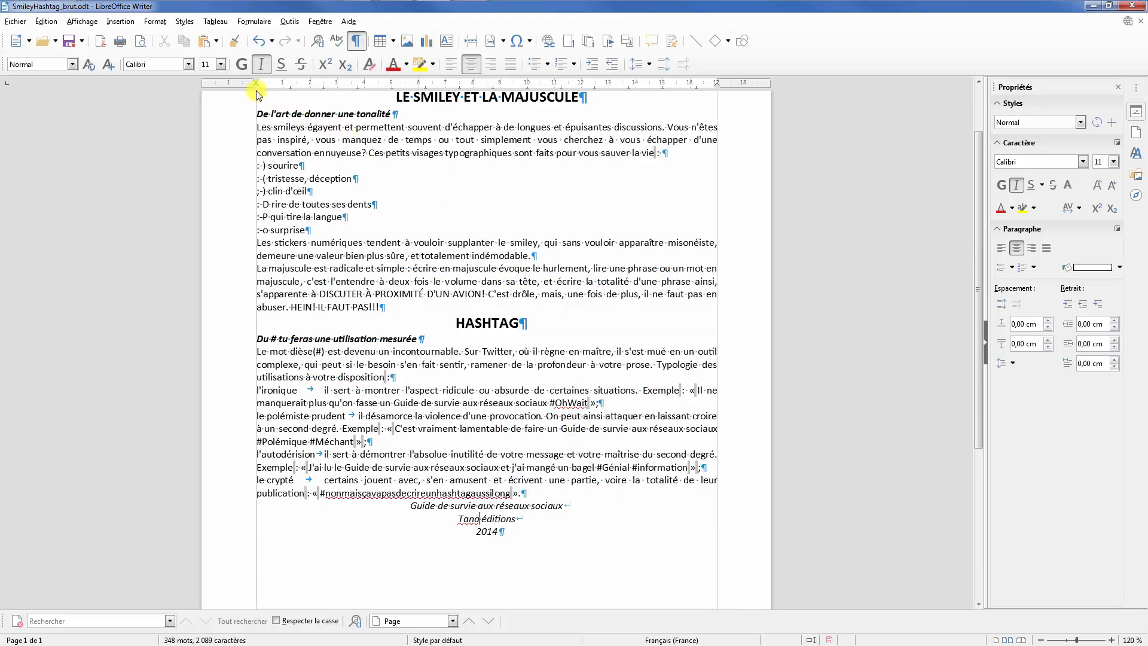
pyautogui.moveTo(256, 88); pyautogui.dragTo(473, 88)
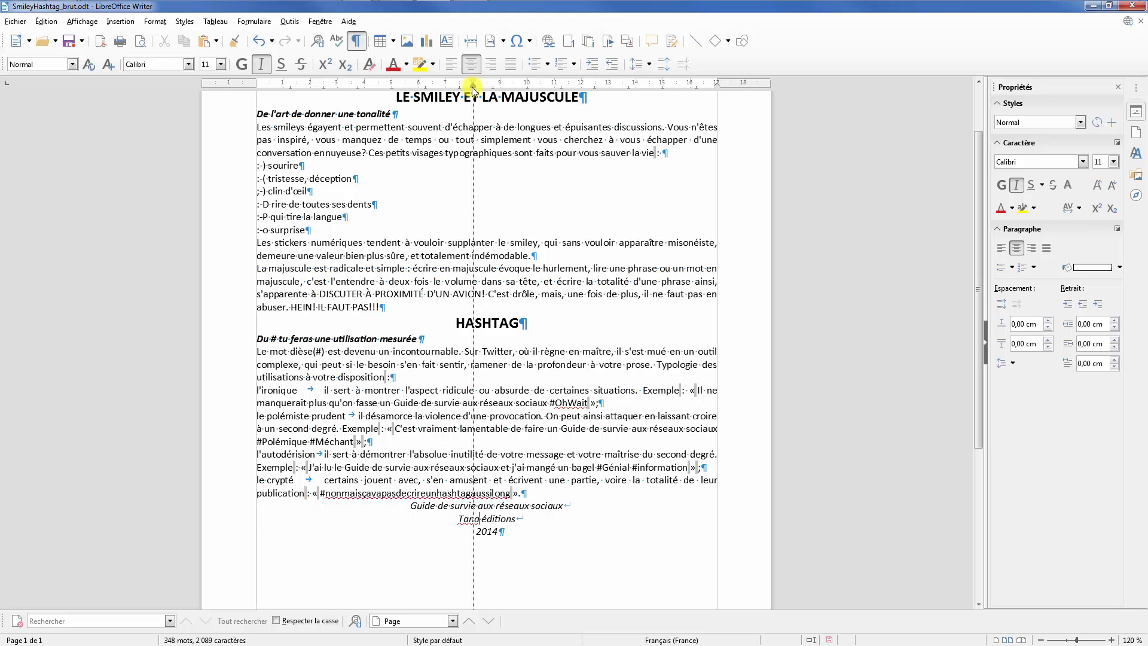
pyautogui.moveTo(473, 89); pyautogui.dragTo(473, 89)
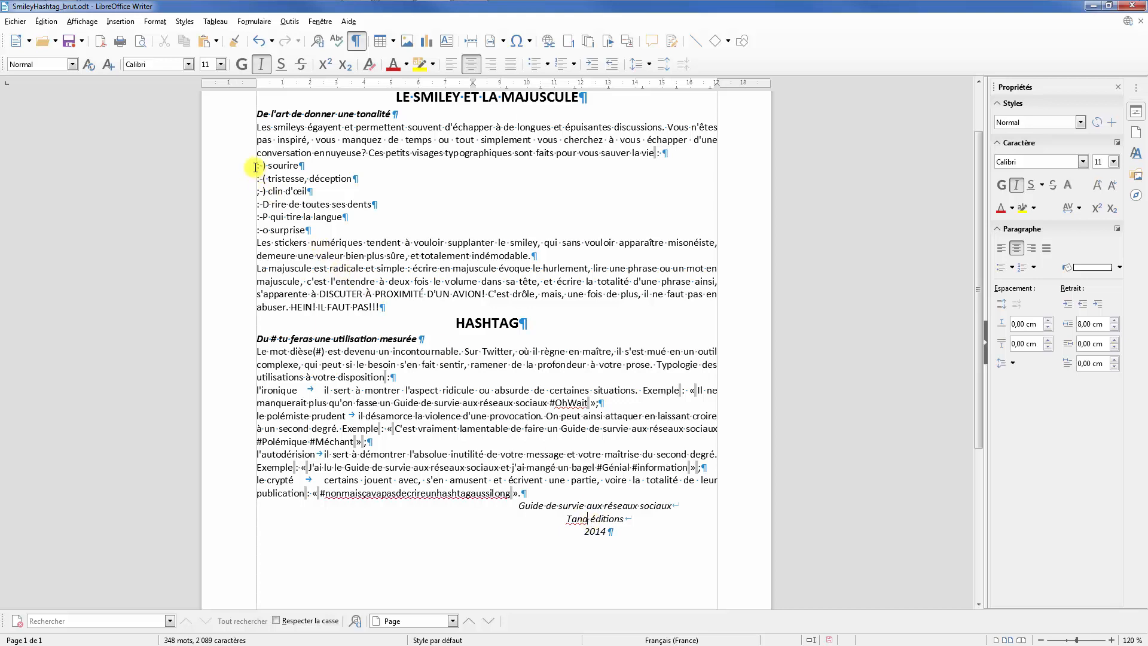
# Give the six smiley lines, from "sourire" to "surprise", a left indent of 4 cm
pyautogui.moveTo(257, 166); pyautogui.dragTo(329, 226)
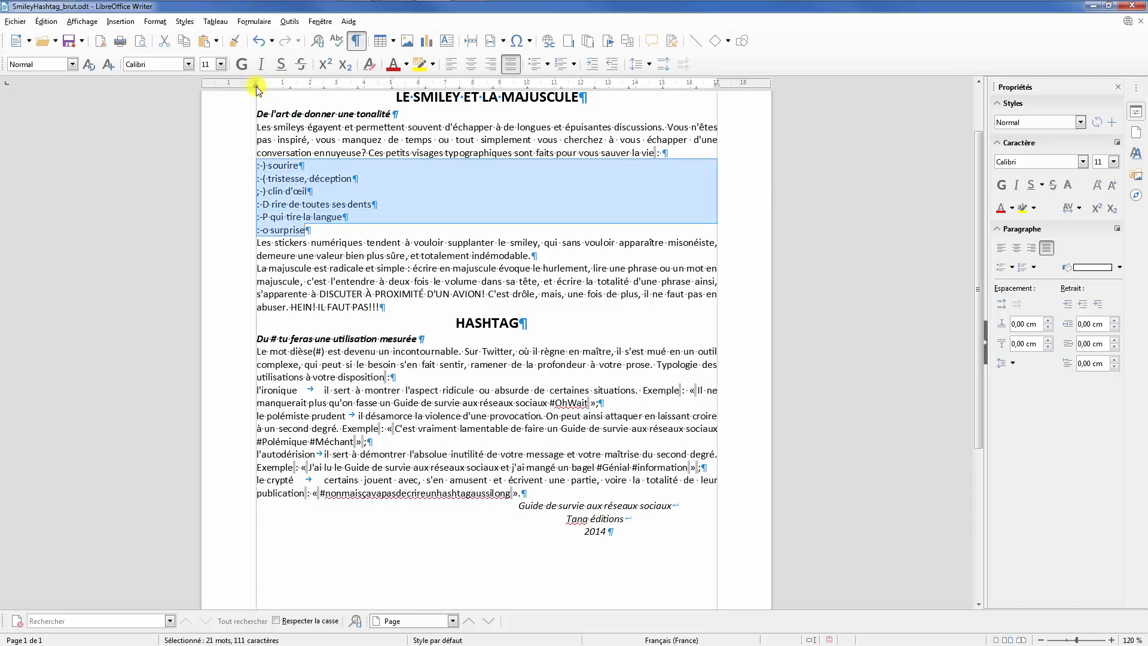
pyautogui.moveTo(257, 88); pyautogui.dragTo(363, 88)
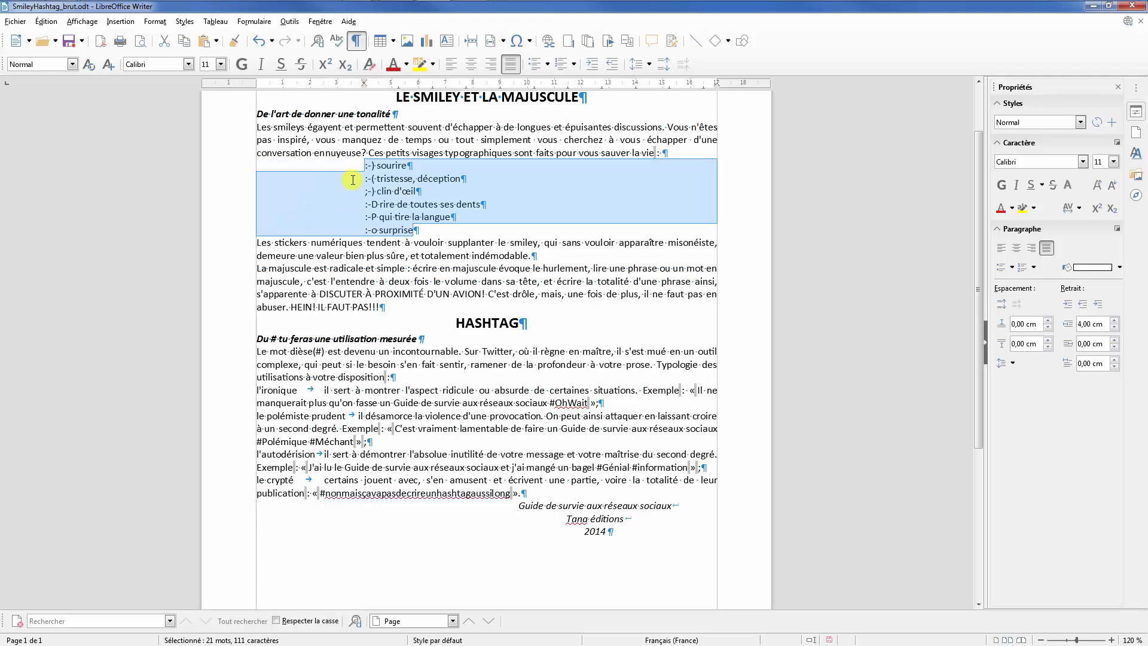
# Indent the paragraph beginning "Le mot dièse(#)" by 2.5 cm on both the left and right sides
pyautogui.click(361, 365)
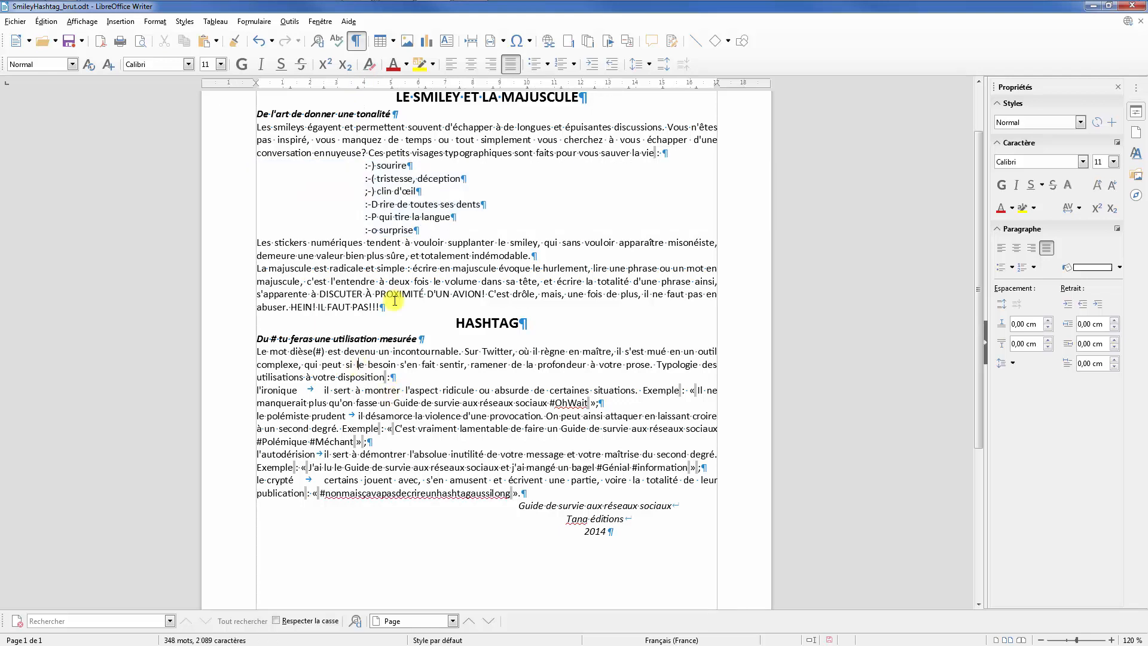
pyautogui.moveTo(253, 86); pyautogui.dragTo(323, 89)
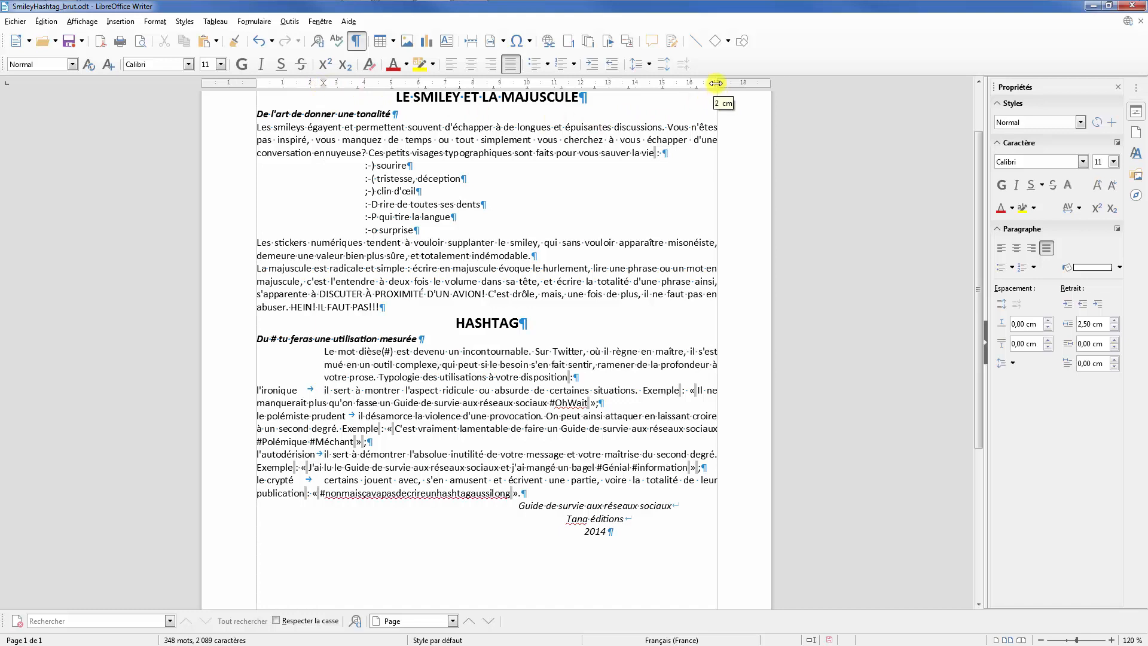
pyautogui.moveTo(718, 89); pyautogui.dragTo(650, 98)
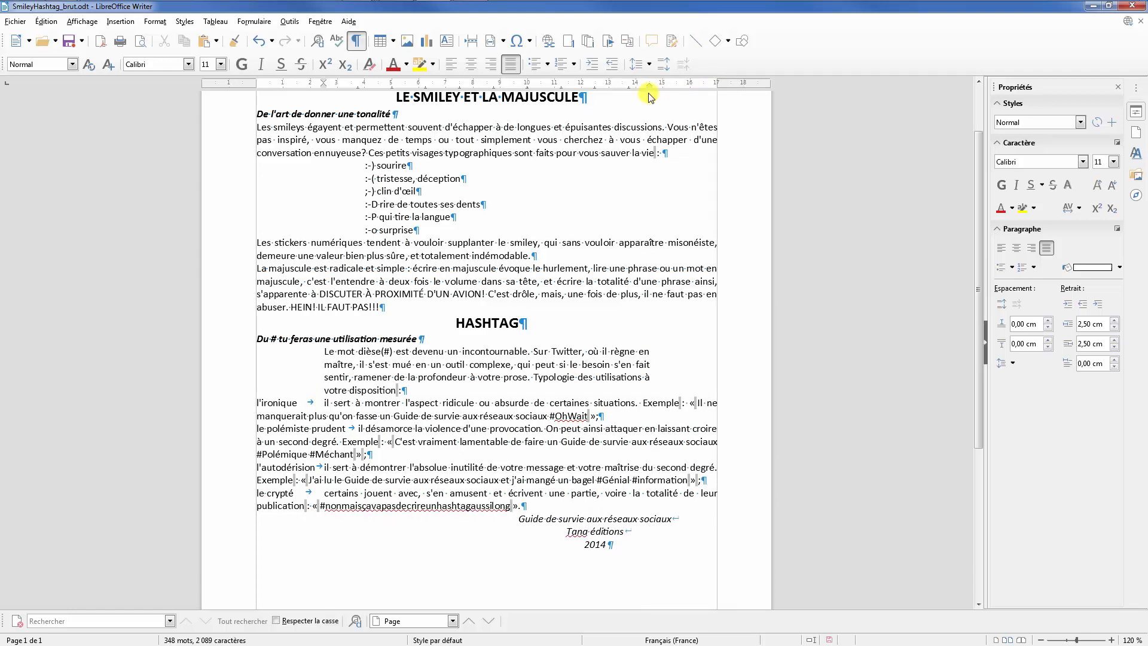
# Apply a 0.70 cm first-line indent to the three prose paragraphs of the smiley section
pyautogui.click(255, 128)
pyautogui.moveTo(324, 132); pyautogui.dragTo(676, 155)
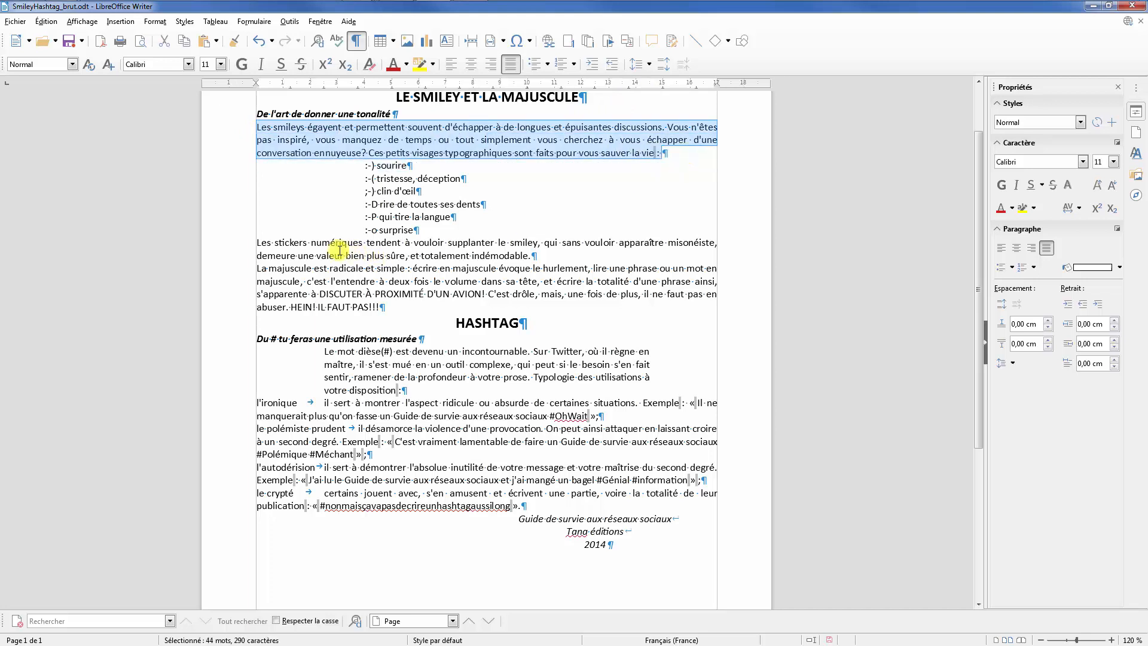
pyautogui.moveTo(256, 243); pyautogui.dragTo(402, 307)
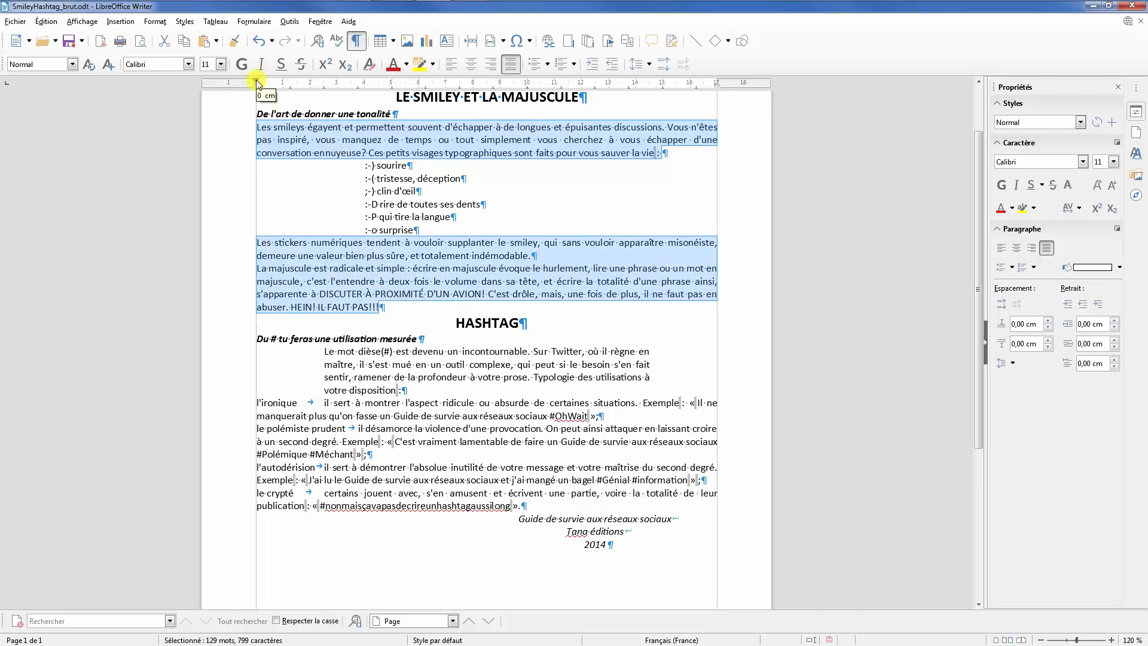
pyautogui.moveTo(257, 81); pyautogui.dragTo(277, 81)
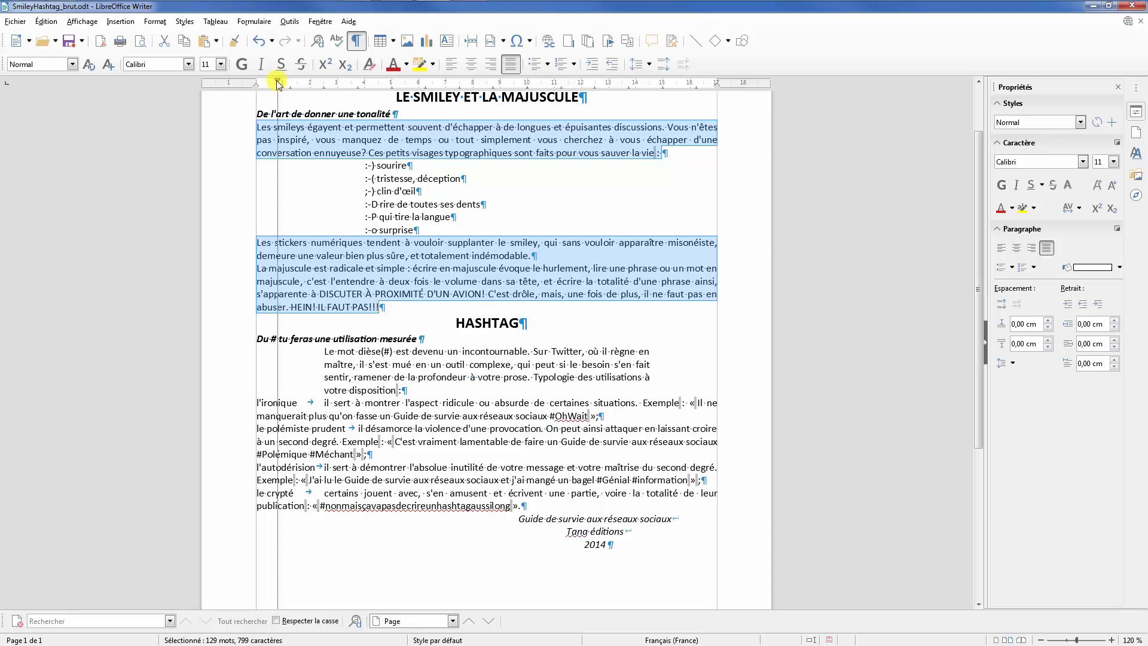
pyautogui.moveTo(277, 82); pyautogui.dragTo(275, 81)
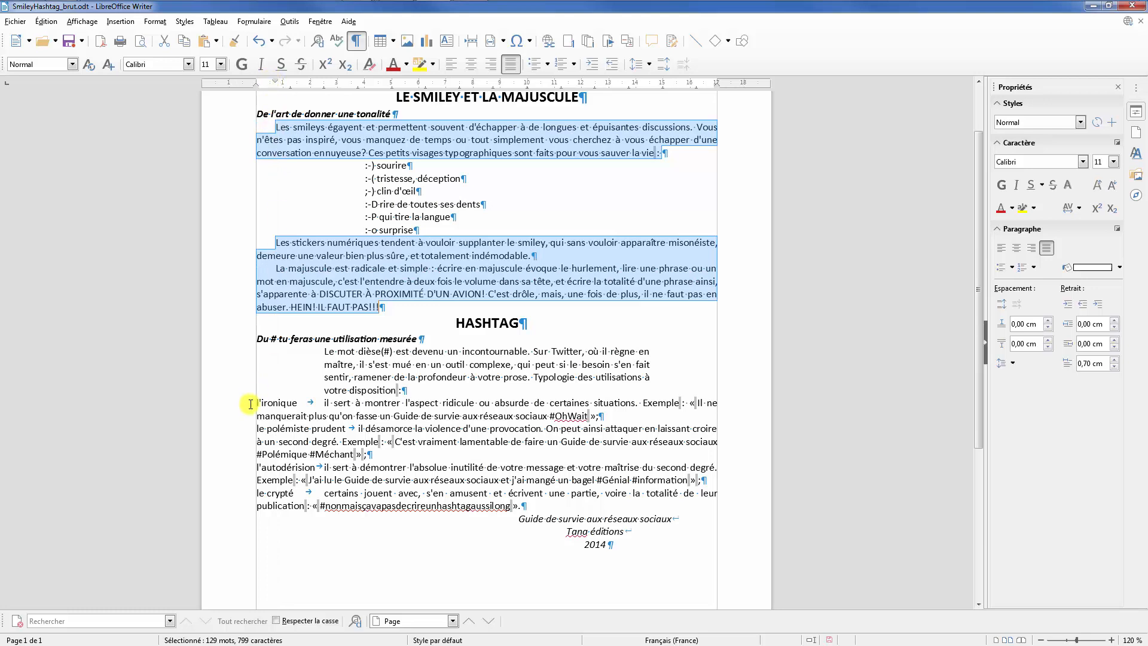
# Give the four definition paragraphs from "l'ironique" to "le crypté" a 4 cm hanging indent, and check the page in print preview
pyautogui.moveTo(250, 404); pyautogui.dragTo(539, 509)
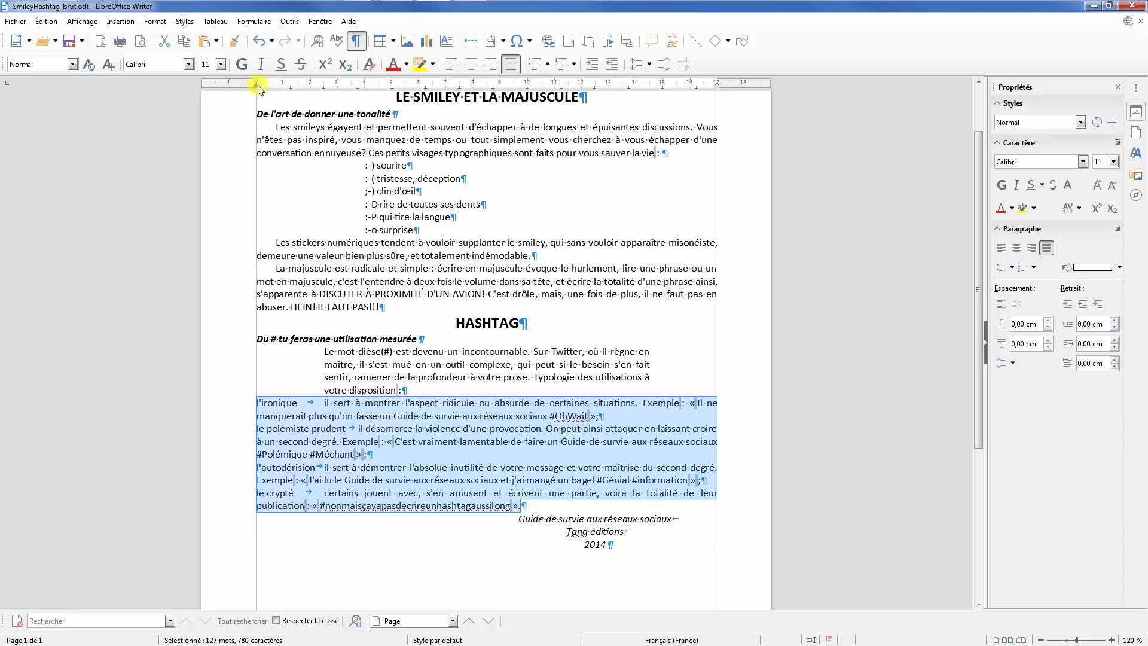
pyautogui.moveTo(258, 89)
pyautogui.mouseDown()
pyautogui.moveTo(367, 97)
pyautogui.moveTo(356, 87)
pyautogui.moveTo(257, 93)
pyautogui.mouseUp()
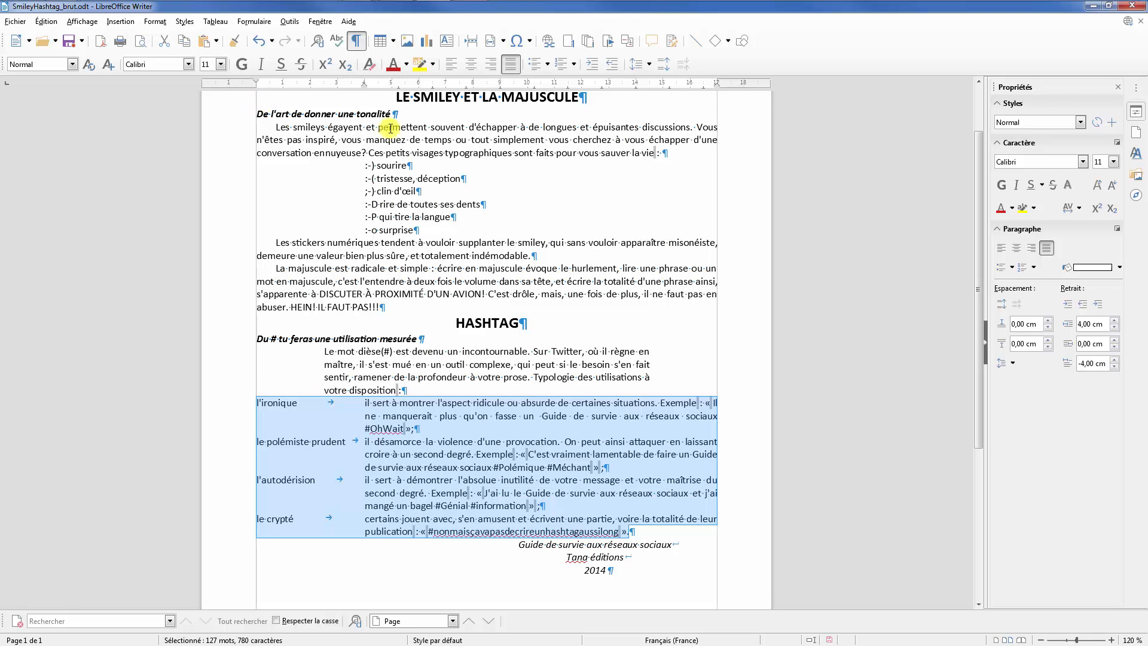
pyautogui.click(140, 45)
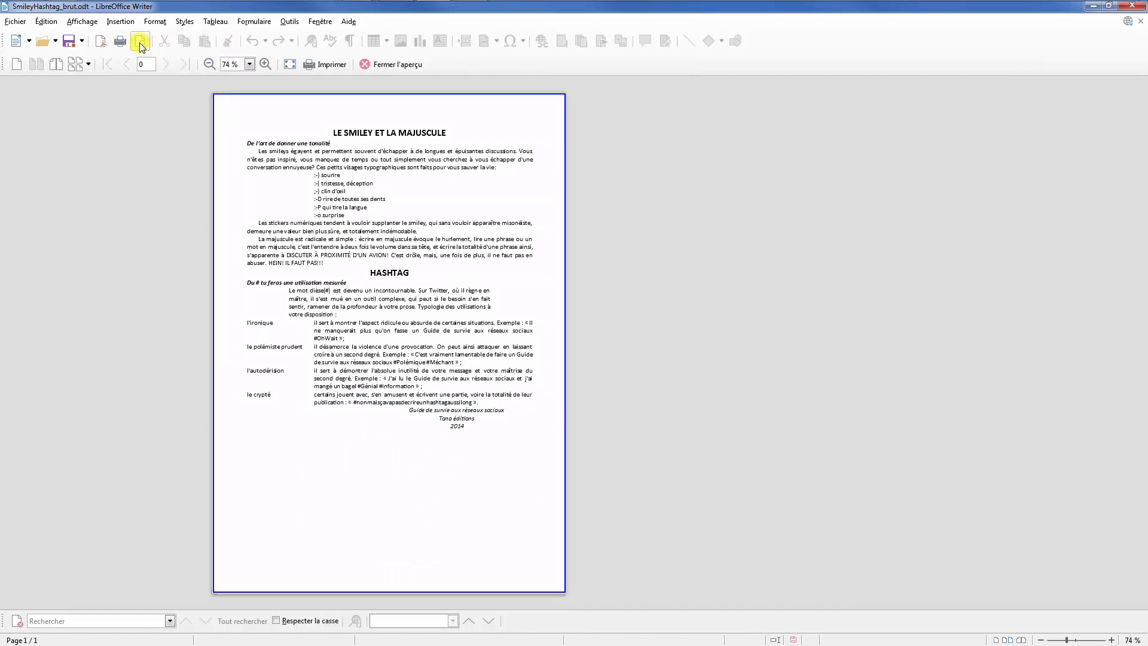
pyautogui.click(140, 45)
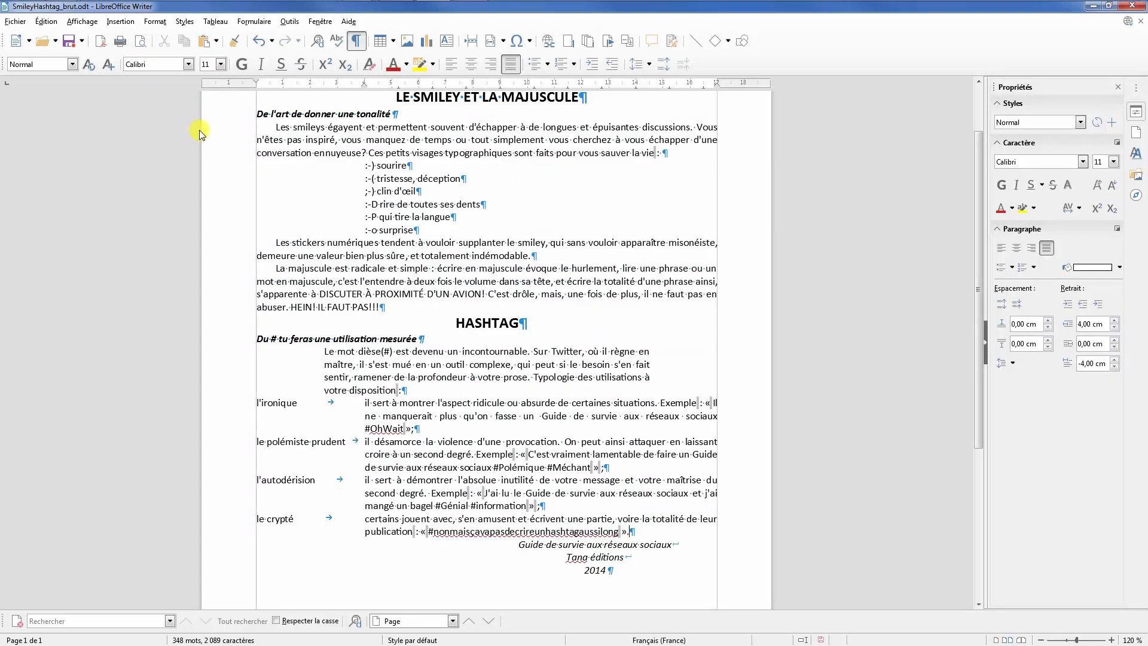
# Set the spacing above the HASHTAG title to 0.80 cm
pyautogui.click(481, 323)
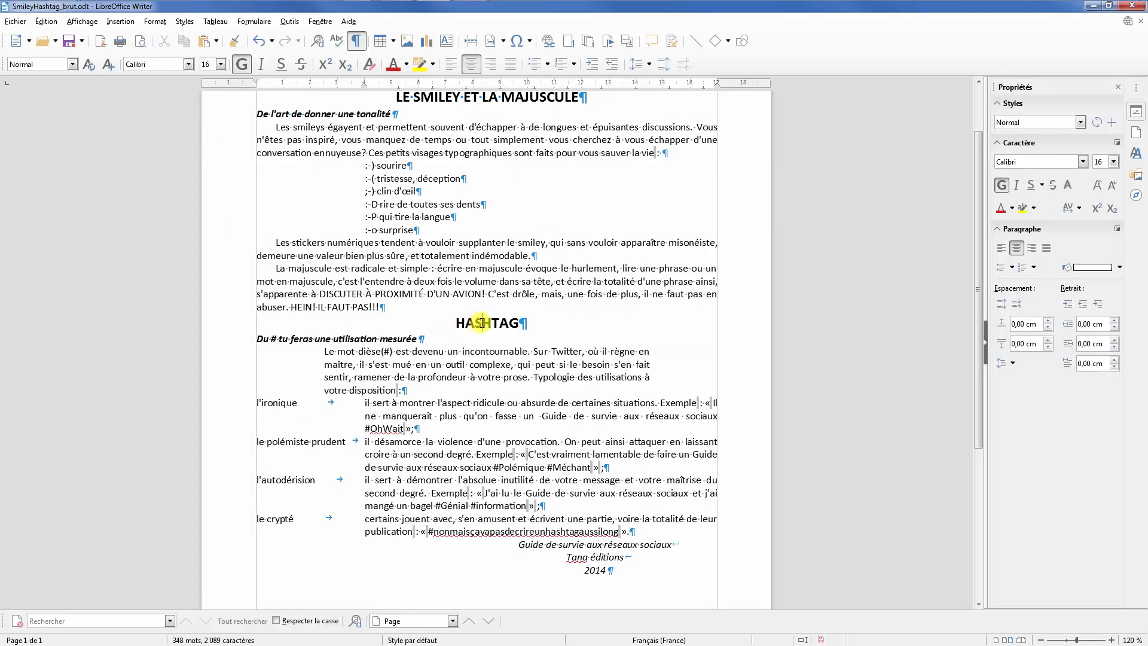
pyautogui.click(1048, 321)
pyautogui.click(1048, 321)
pyautogui.click(1048, 321)
pyautogui.click(1048, 321)
pyautogui.click(1048, 321)
pyautogui.click(1048, 321)
pyautogui.click(1048, 321)
pyautogui.click(1048, 321)
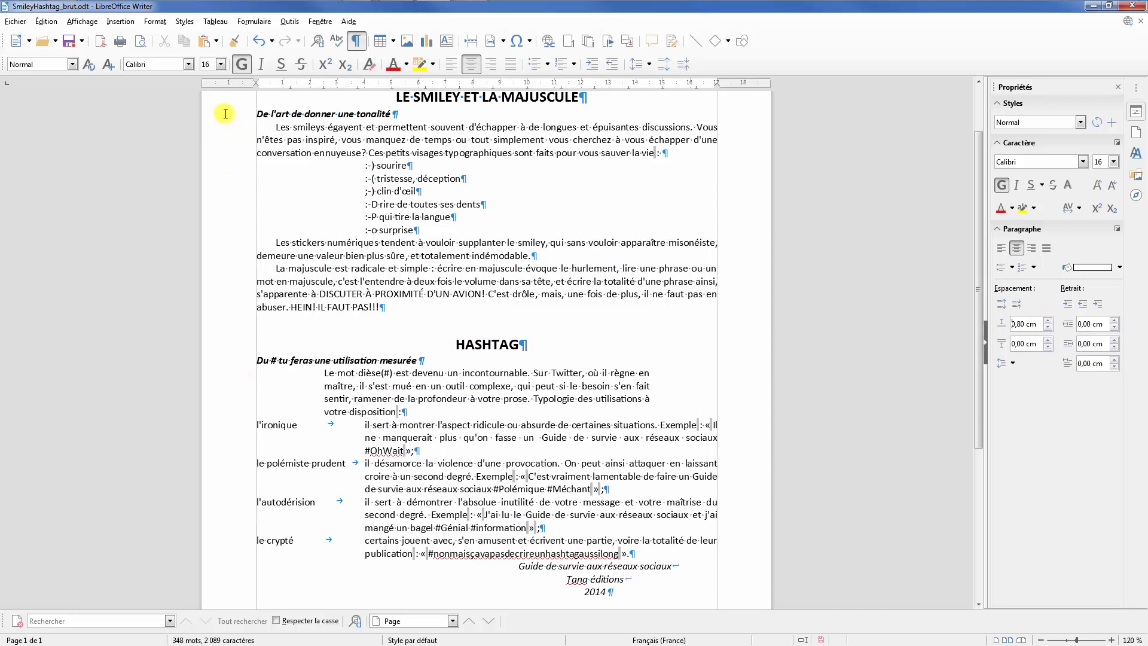
# Set the spacing above both bold italic subtitles to 0.50 cm
pyautogui.moveTo(225, 114); pyautogui.dragTo(422, 113)
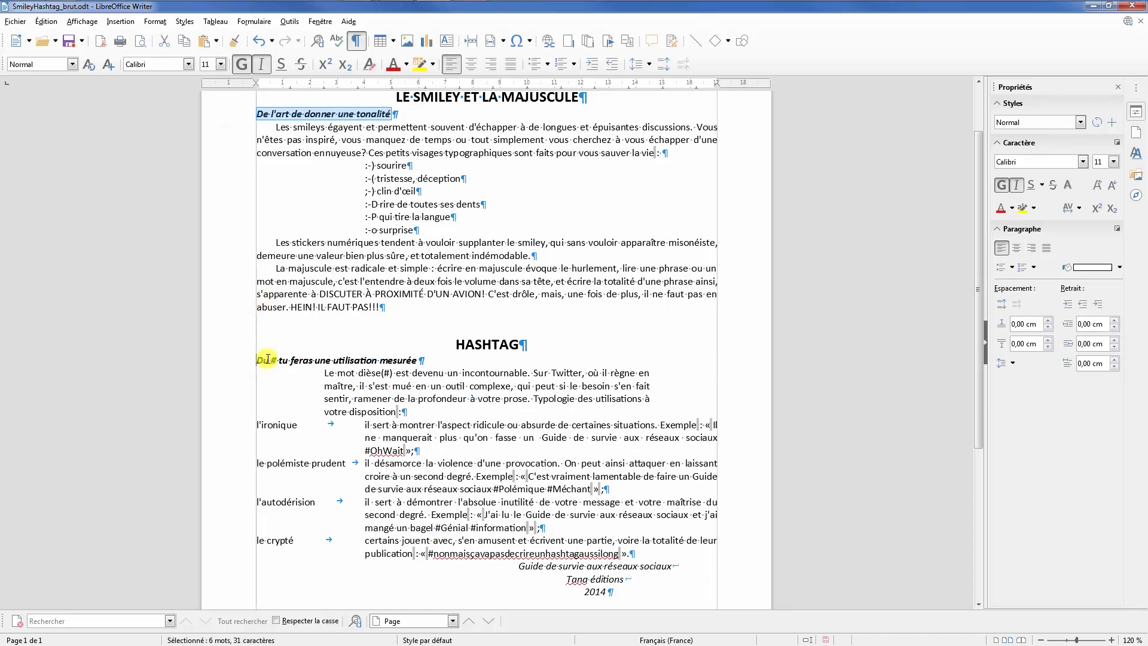
pyautogui.moveTo(267, 358); pyautogui.dragTo(421, 360)
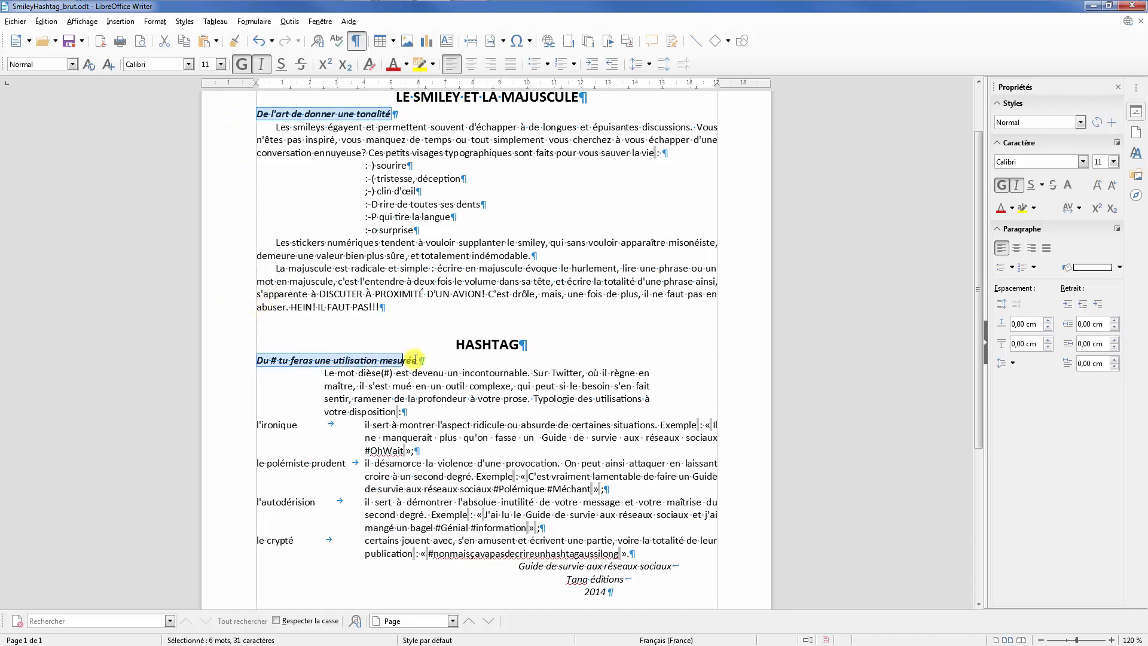
pyautogui.click(1048, 321)
pyautogui.click(1048, 321)
pyautogui.click(1049, 321)
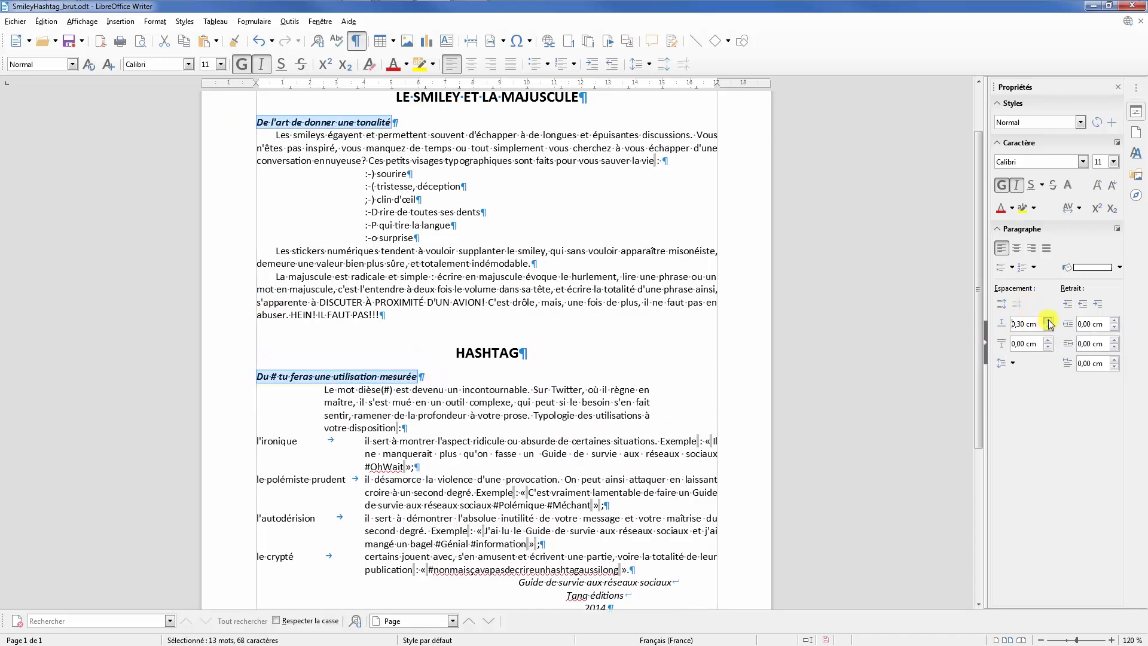
pyautogui.click(1049, 321)
pyautogui.click(1049, 321)
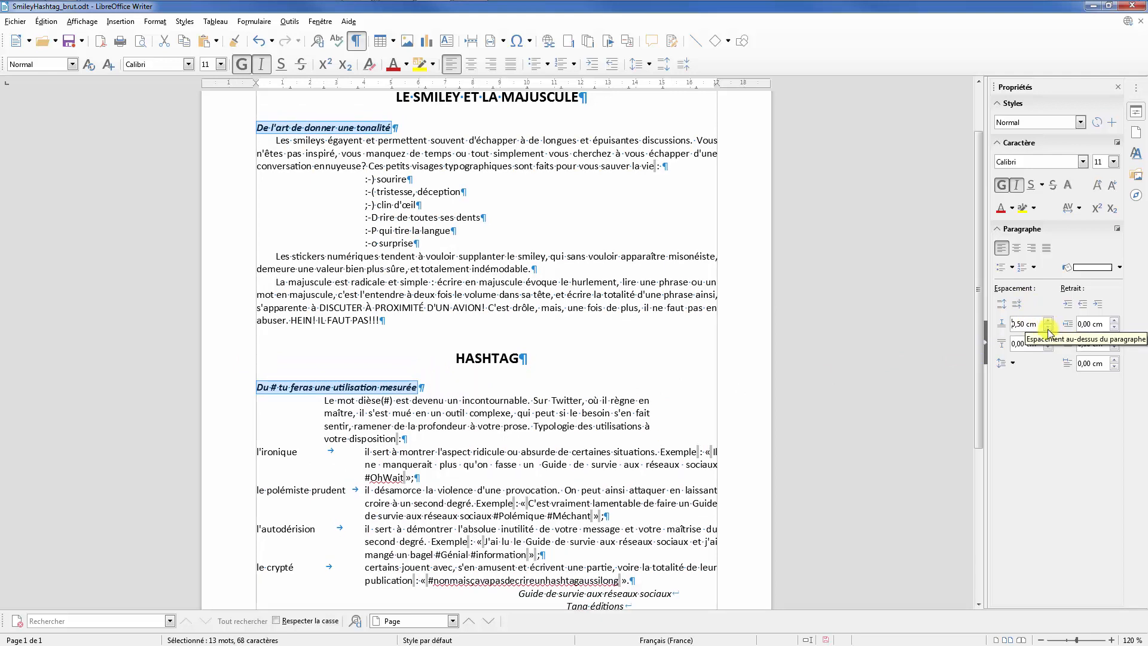
# Set both bold italic subtitles' paragraph spacing to 0.30 cm above and 0.20 cm below
pyautogui.click(1048, 327)
pyautogui.click(1049, 328)
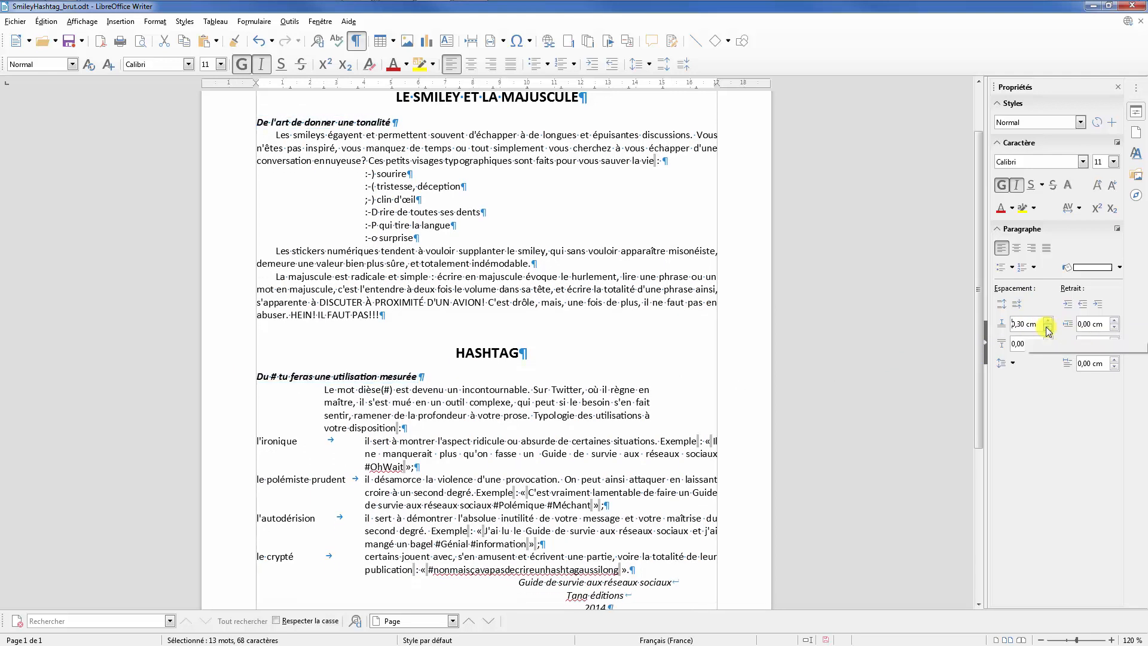
pyautogui.click(1048, 340)
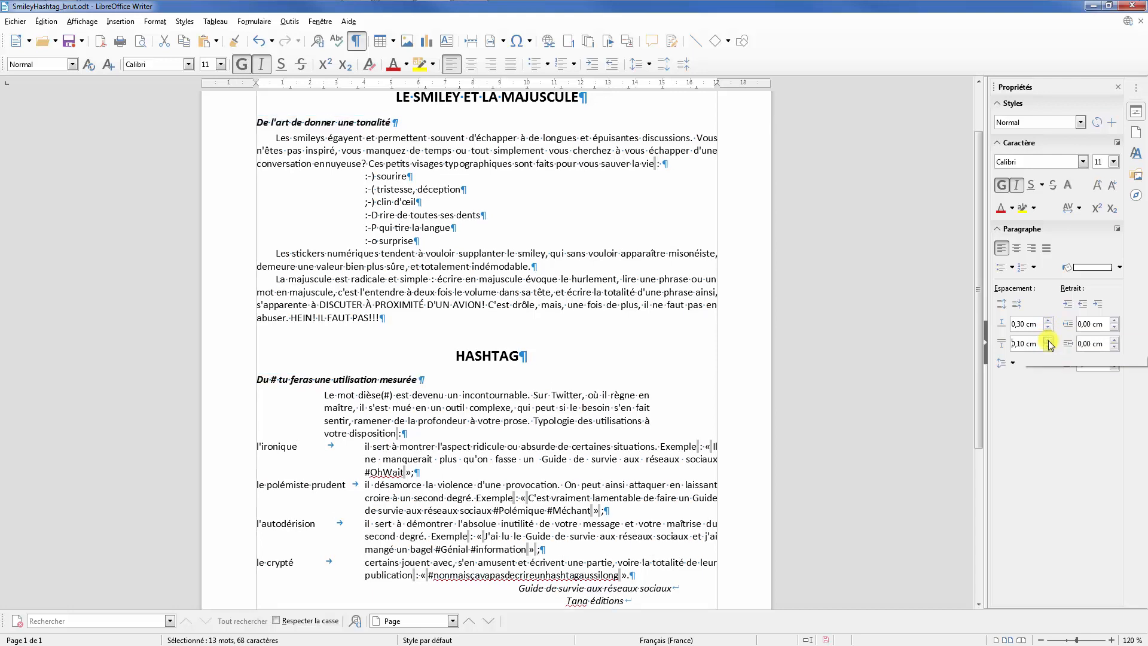
pyautogui.click(1048, 341)
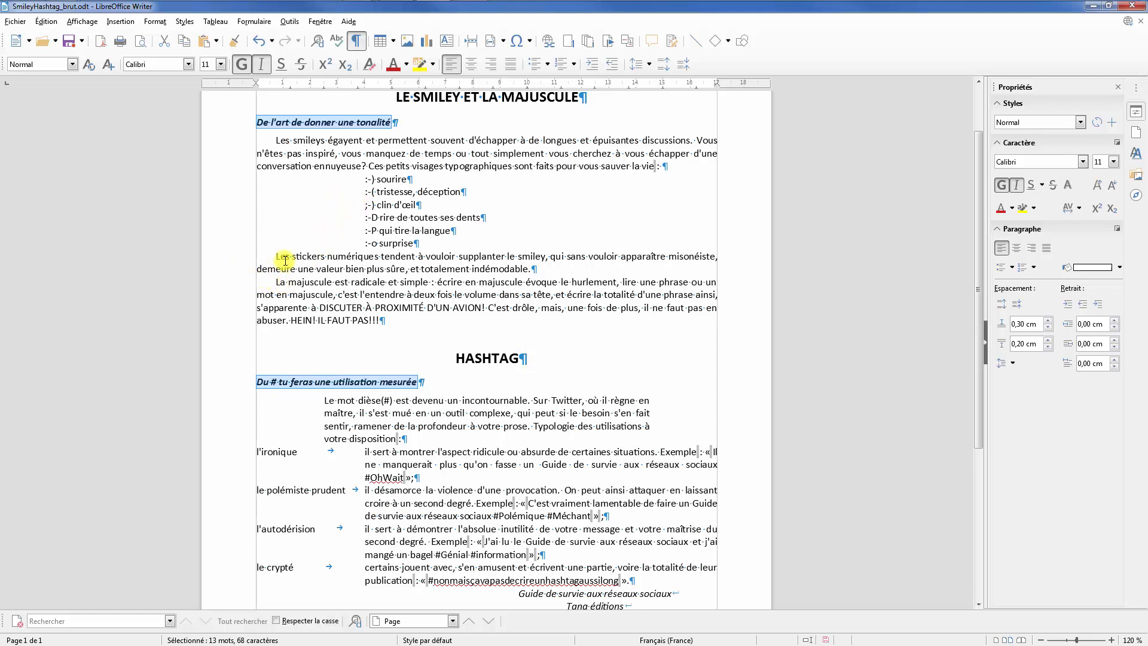
# Set the spacing above to 0.20 cm for the last two smiley-section prose paragraphs and the four hashtag definition paragraphs
pyautogui.moveTo(276, 257); pyautogui.dragTo(405, 322)
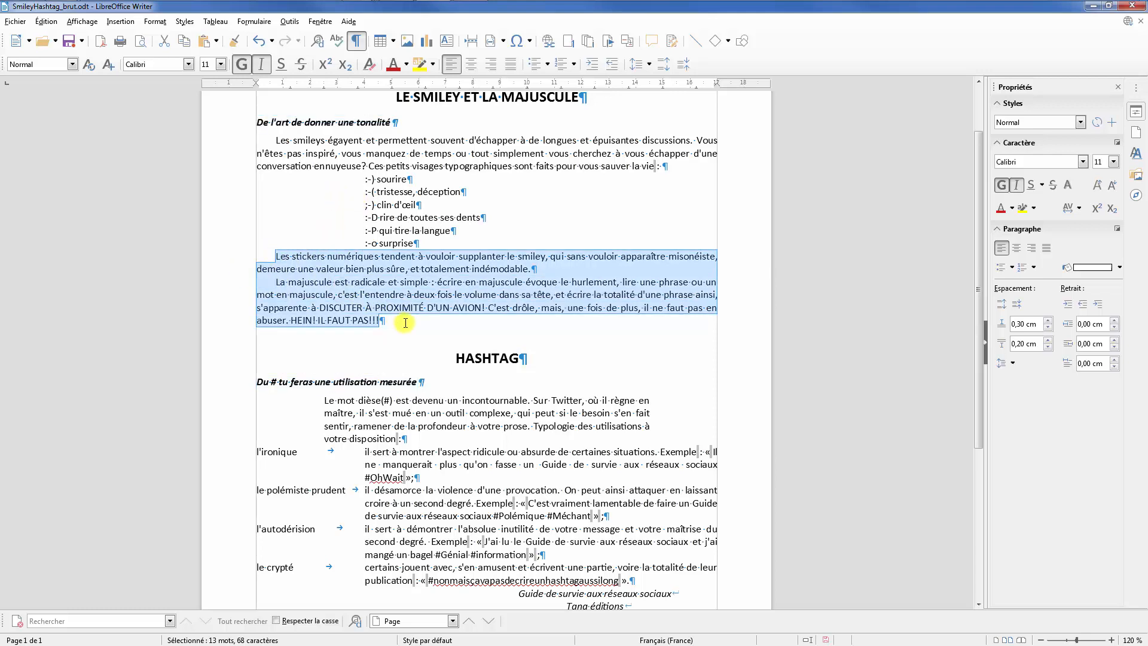
pyautogui.scroll(-1, 405, 322)
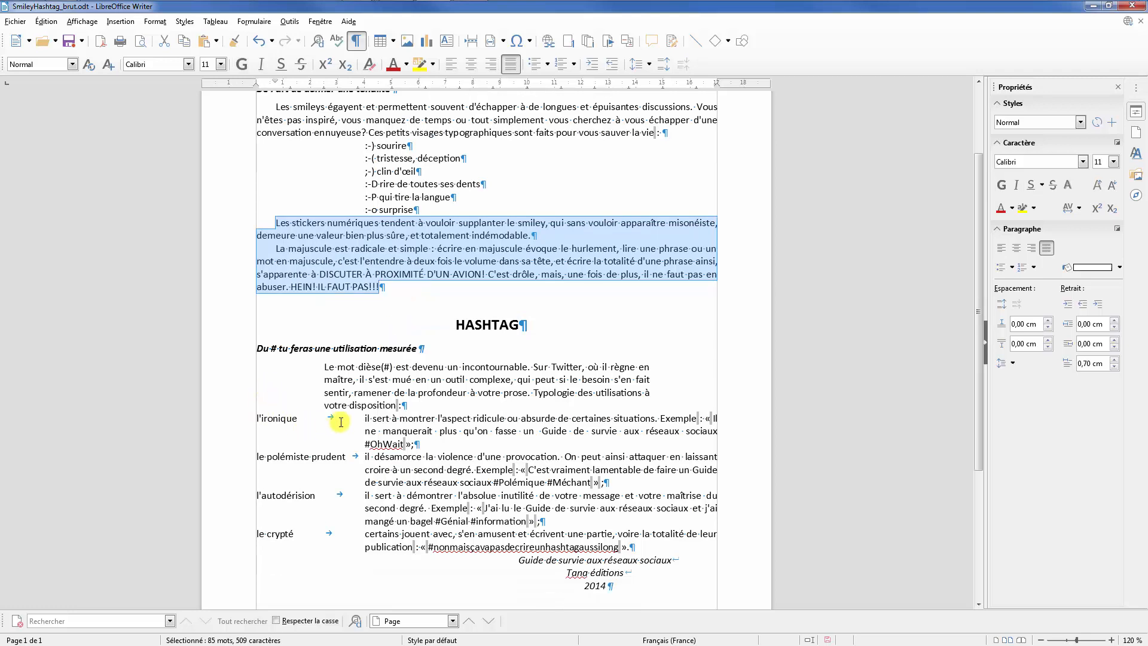
pyautogui.moveTo(253, 421); pyautogui.dragTo(660, 551)
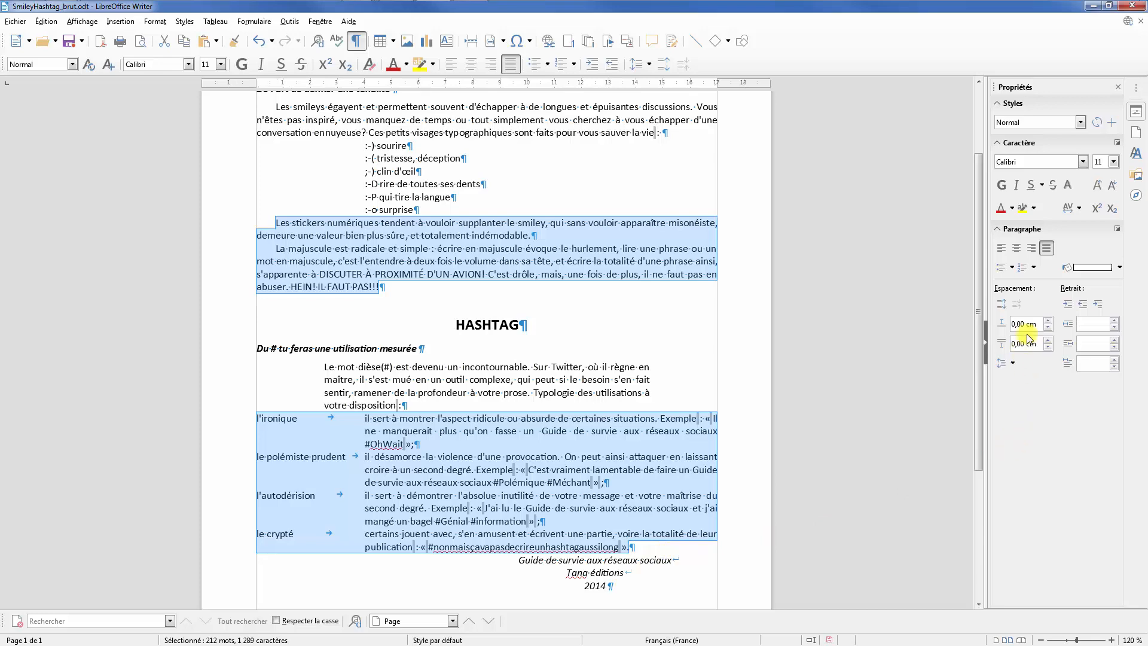
pyautogui.click(1048, 321)
pyautogui.click(1048, 321)
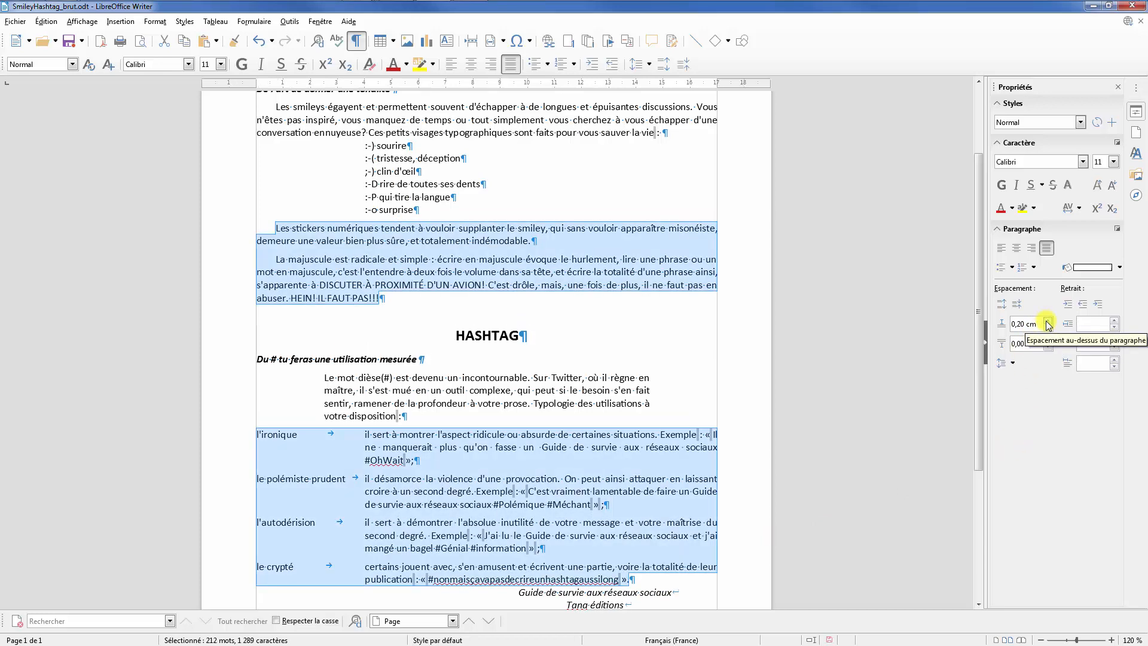
# Set the spacing above the closing source reference "Guide de survie aux réseaux sociaux" to 1.10 cm, and check the page in print preview
pyautogui.scroll(-5, 560, 417)
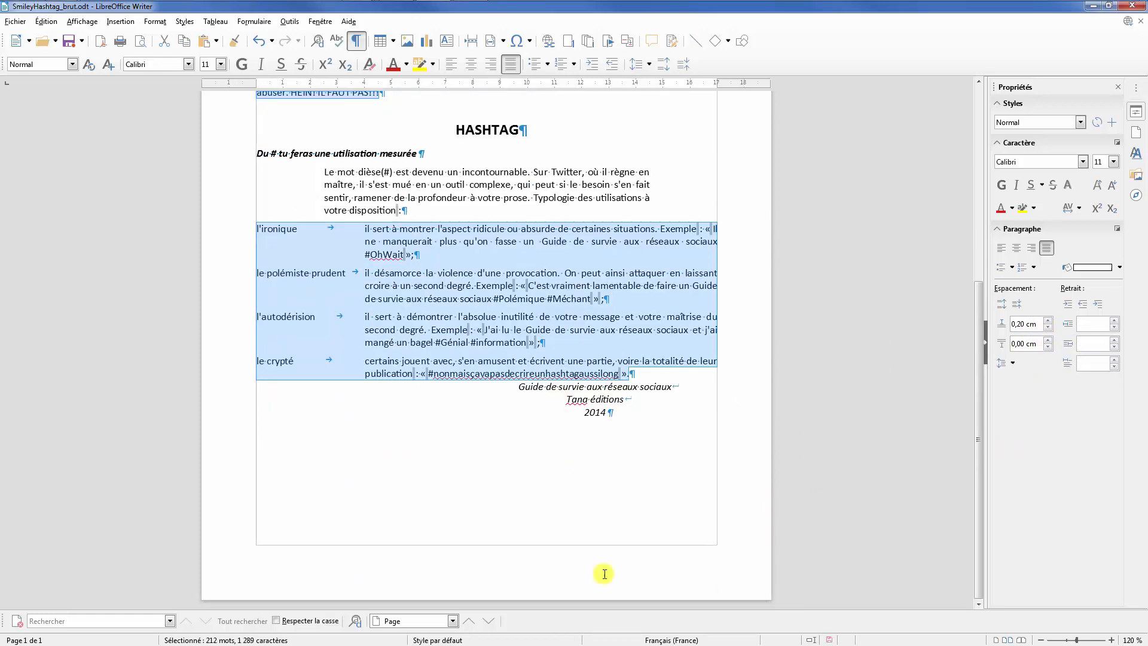
pyautogui.click(596, 400)
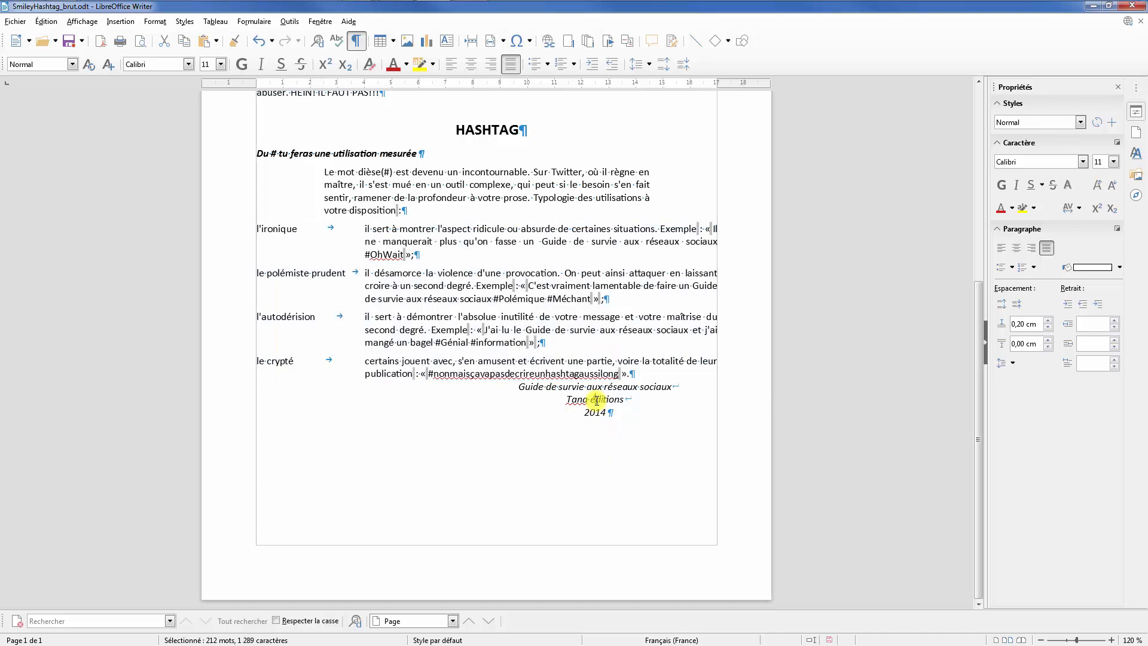
pyautogui.click(1048, 321)
pyautogui.click(1048, 321)
pyautogui.click(1048, 321)
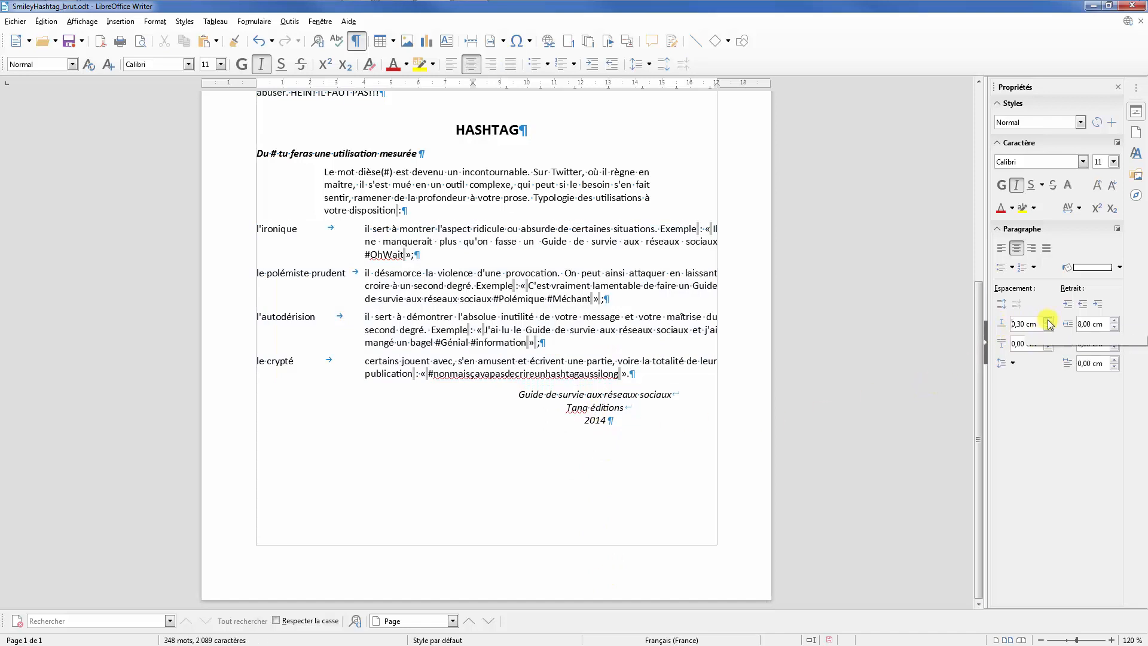
pyautogui.click(1048, 321)
pyautogui.click(1047, 321)
pyautogui.click(1048, 321)
pyautogui.click(1048, 321)
pyautogui.click(1048, 321)
pyautogui.click(1048, 321)
pyautogui.click(1048, 321)
pyautogui.click(1048, 321)
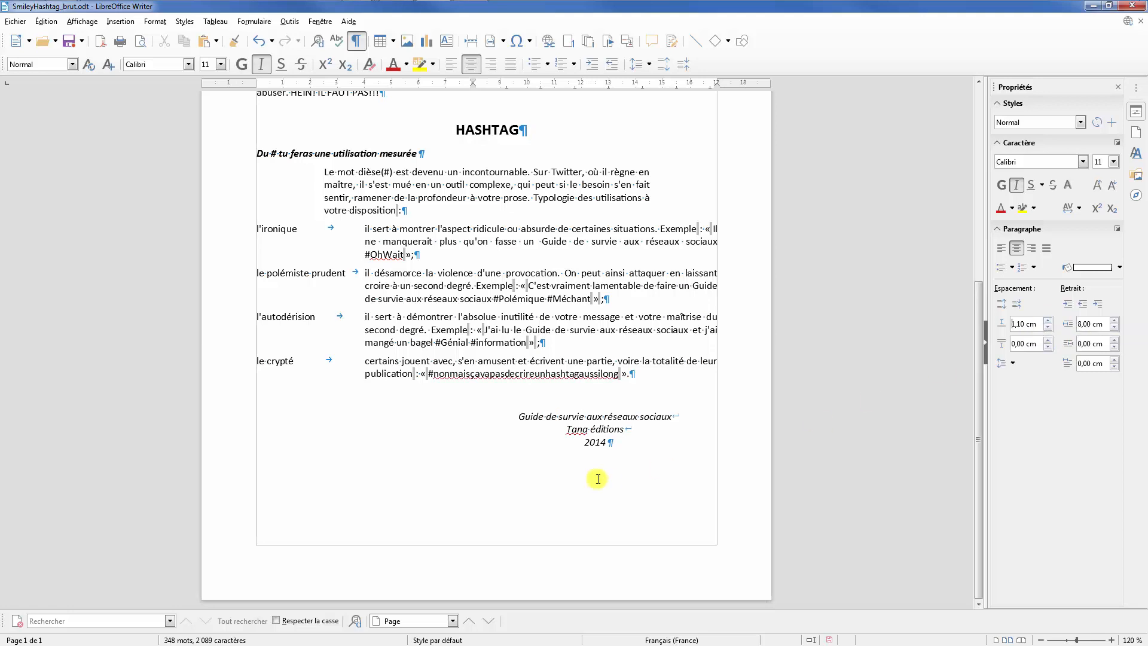
pyautogui.click(144, 42)
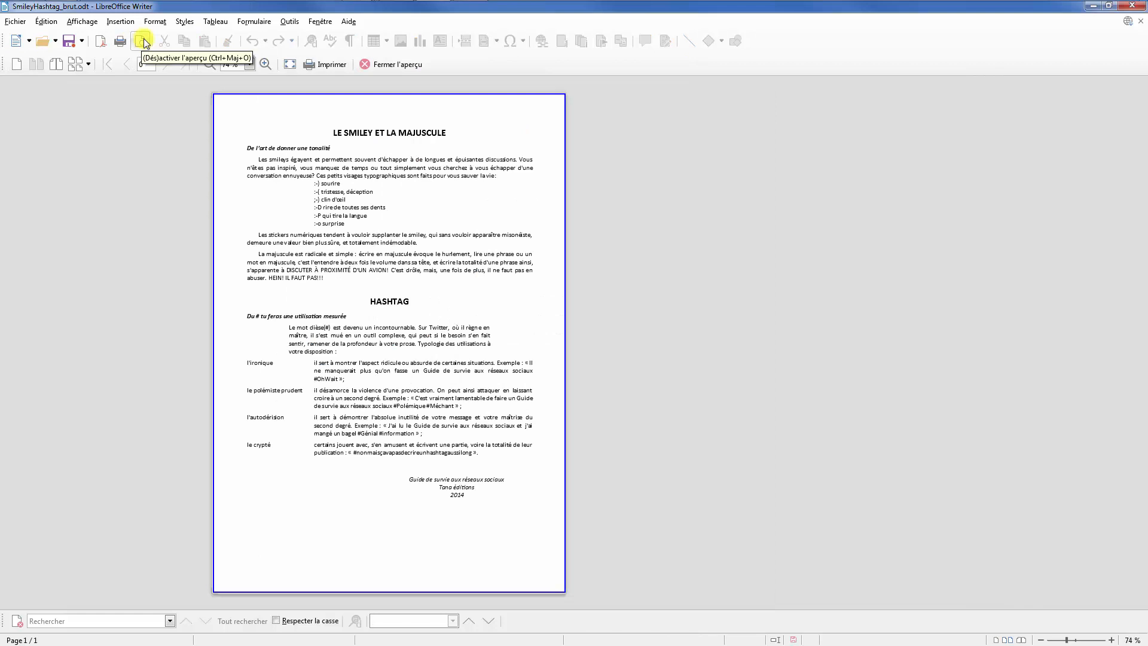